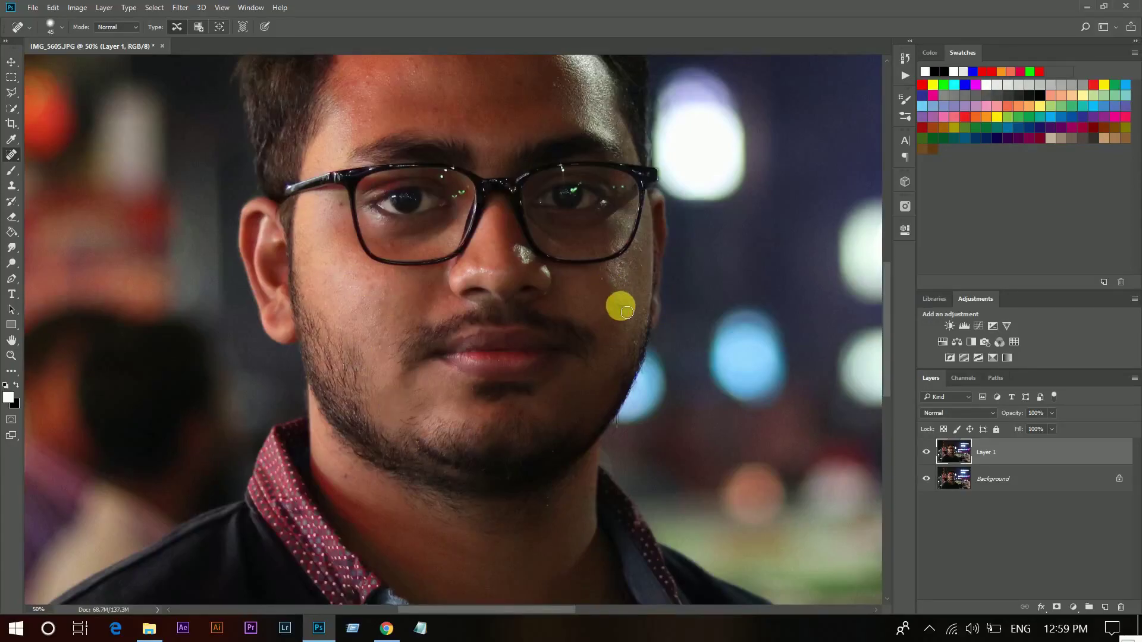
Step: Remove the small blemishes from the forehead and cheek on Layer 1 with the Spot Healing Brush, comparing with the original
scroll(613, 262, up, 2)
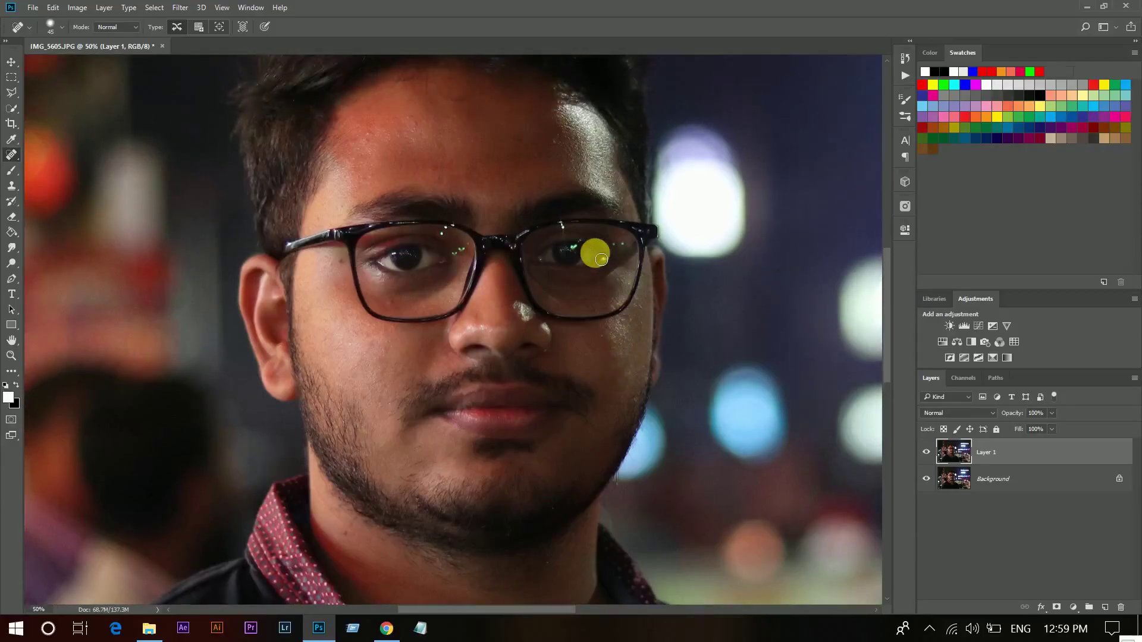
click(372, 142)
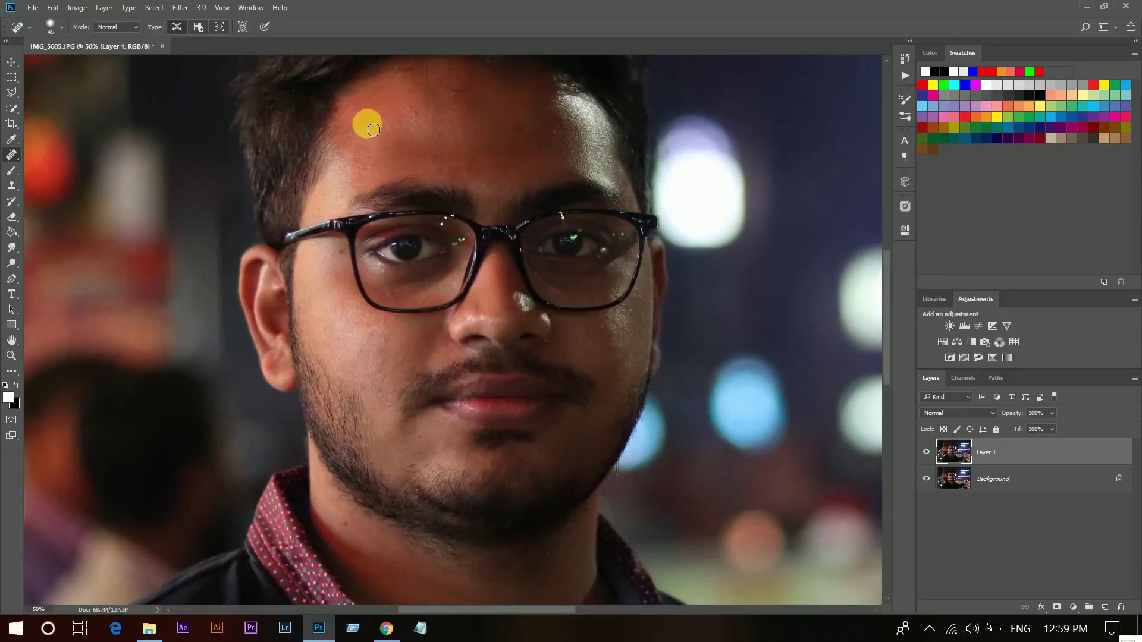
click(356, 130)
click(410, 107)
click(428, 162)
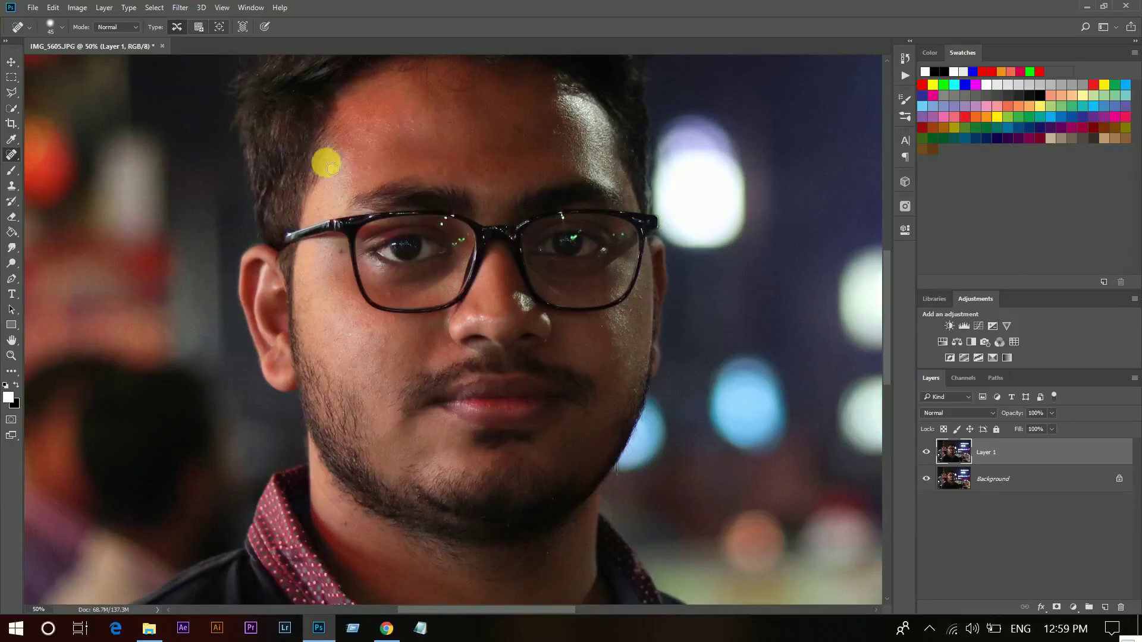
click(365, 170)
click(436, 134)
click(515, 132)
click(457, 113)
click(372, 139)
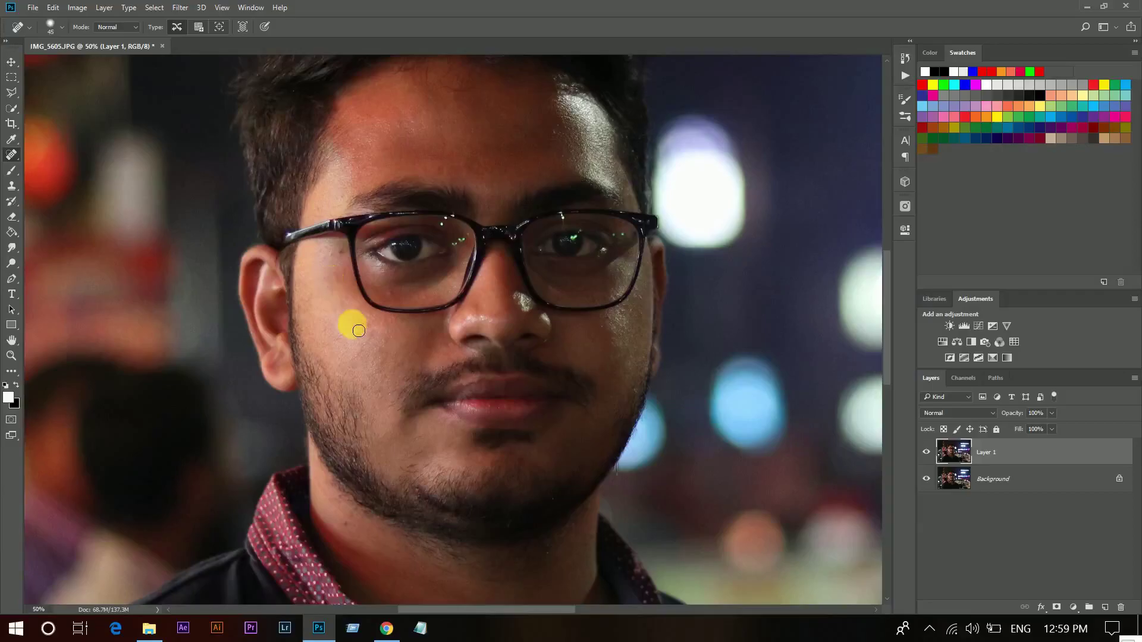
click(392, 343)
scroll(417, 452, down, 1)
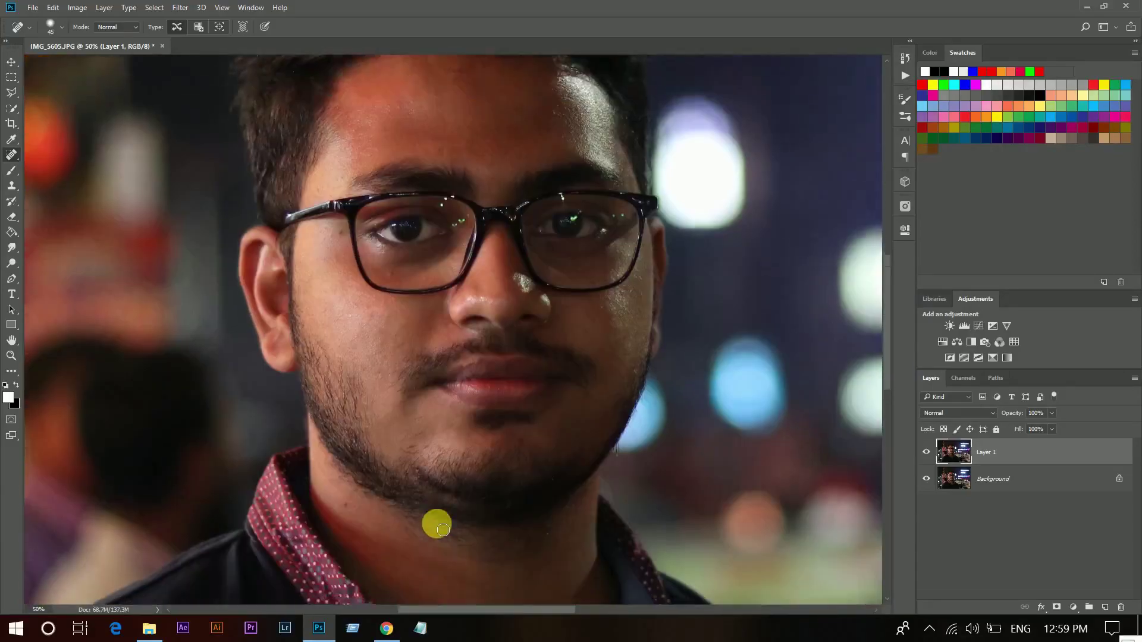
mouse_move(887, 292)
mouse_down()
mouse_move(887, 340)
mouse_move(891, 287)
mouse_up()
click(927, 453)
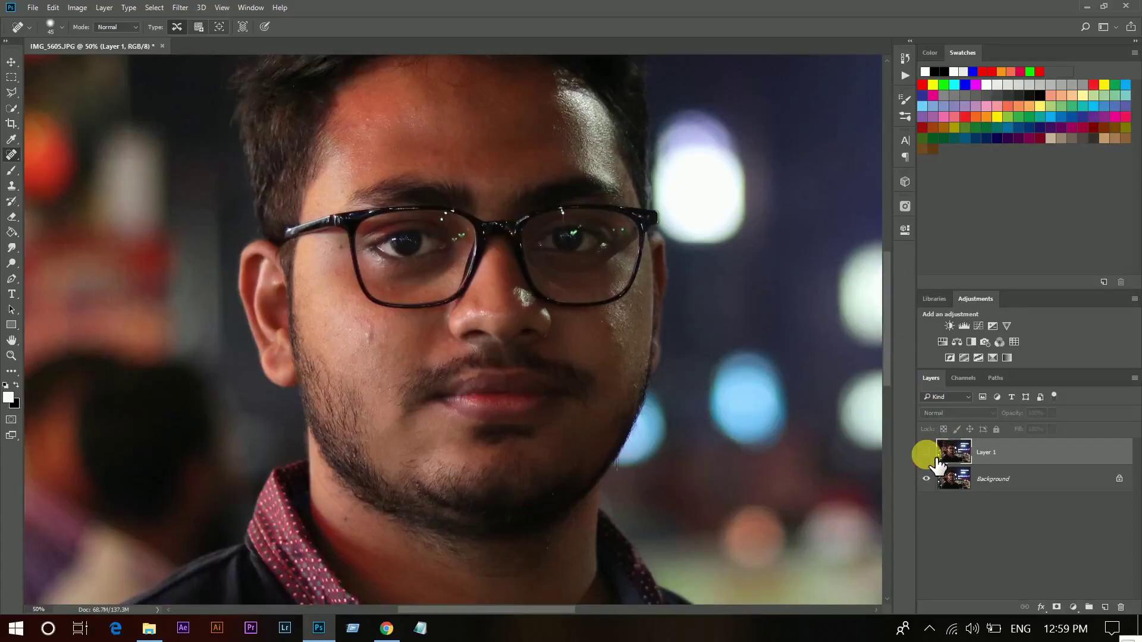
click(928, 454)
Step: Open the Photo-Toolbox SkinFiner filter for Layer 1
click(179, 7)
mouse_move(290, 416)
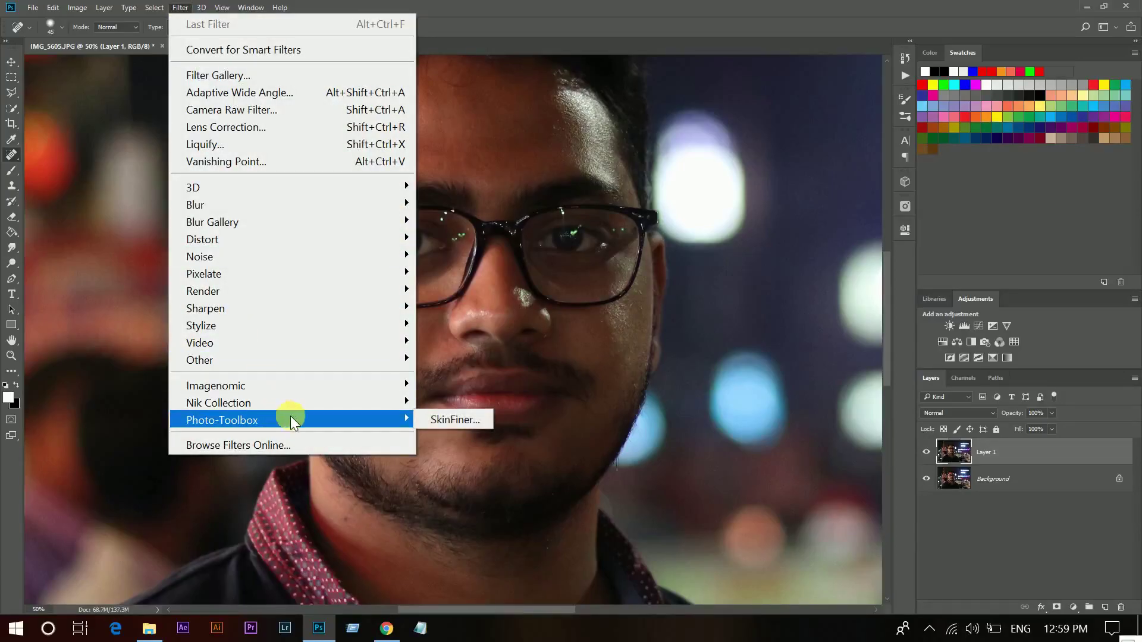
click(452, 418)
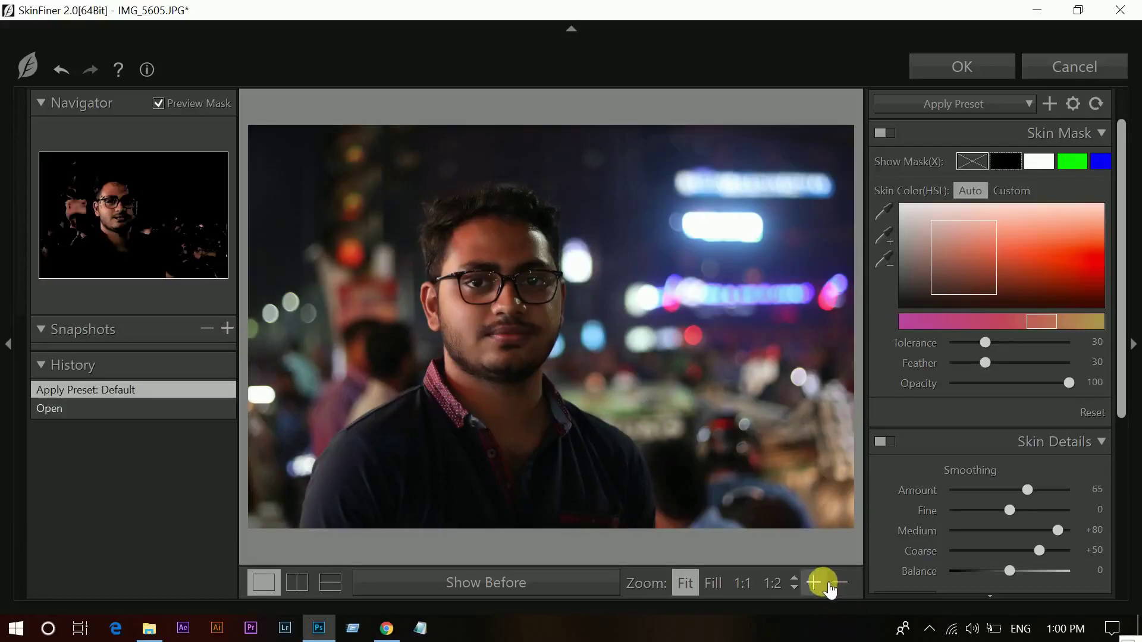
Step: Expand the SkinFiner skin color mask by sampling skin on the forehead, temple, neck and cheek
click(816, 583)
click(816, 583)
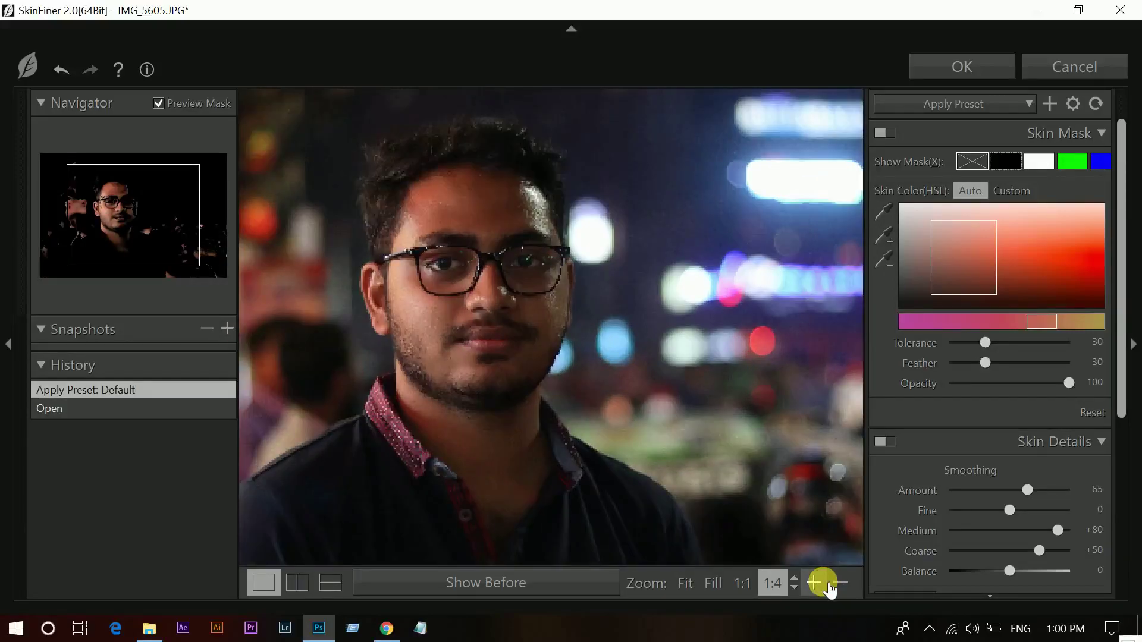
click(816, 583)
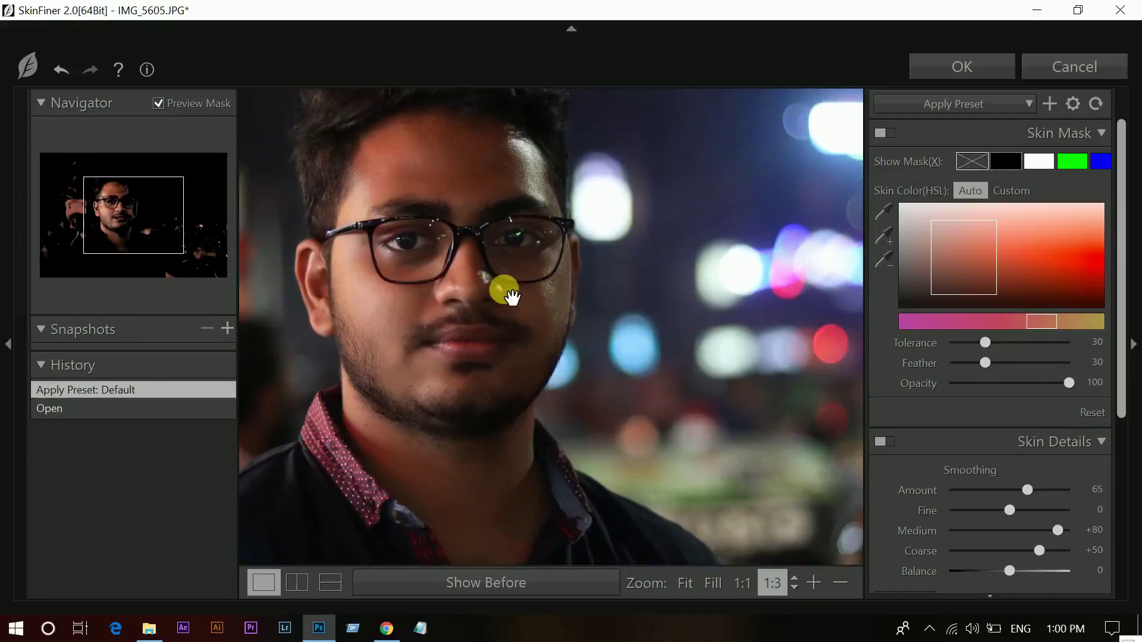
drag(518, 309, 554, 379)
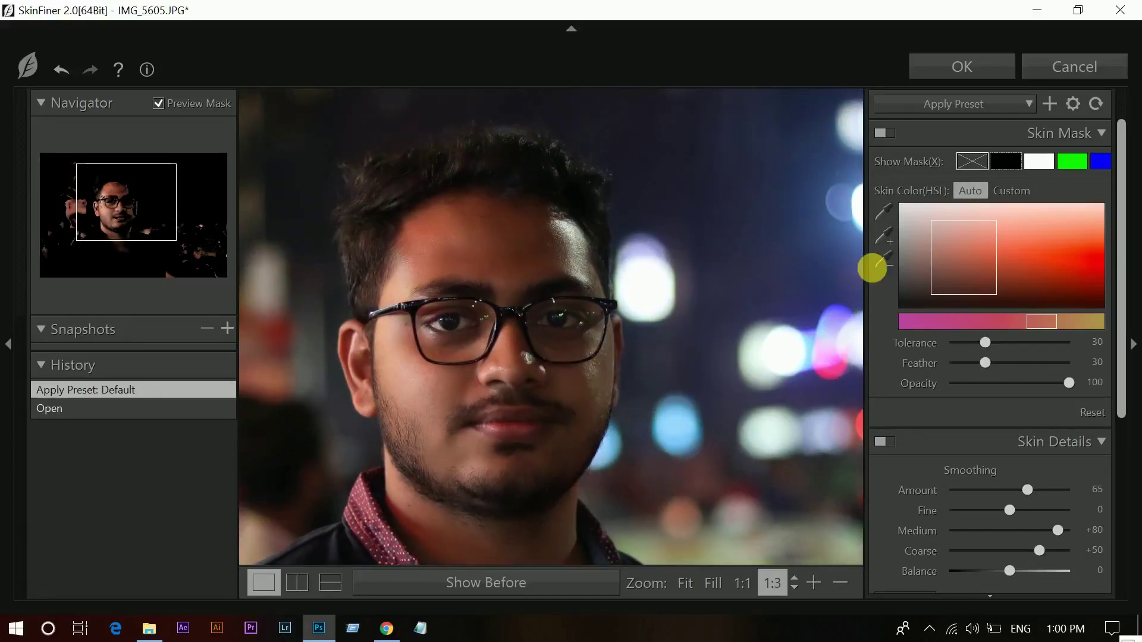
click(893, 241)
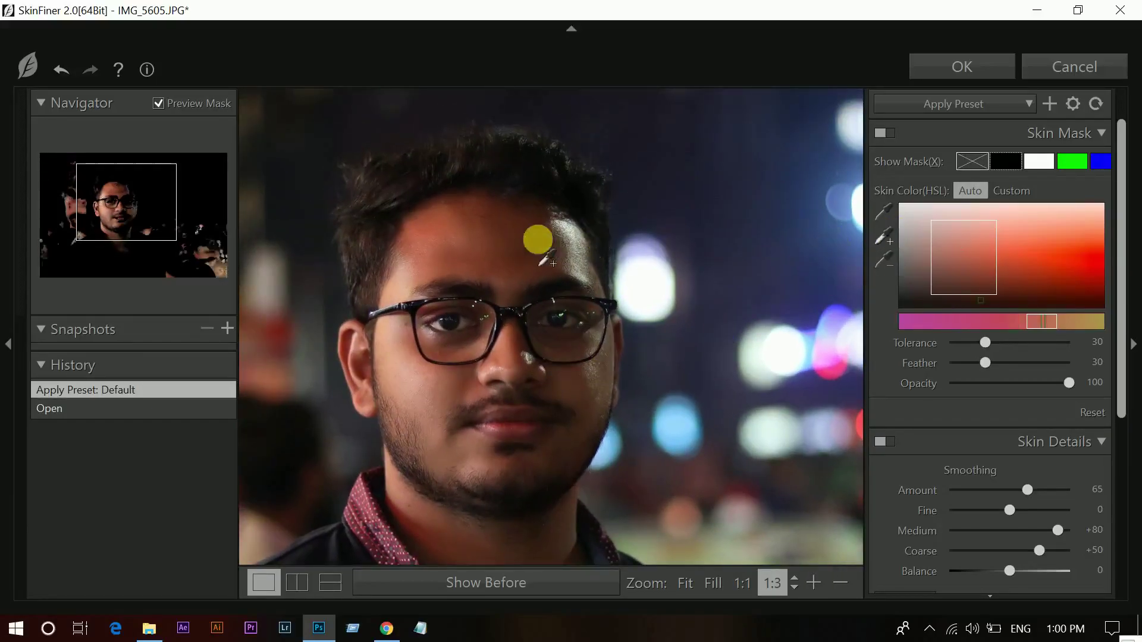
click(547, 273)
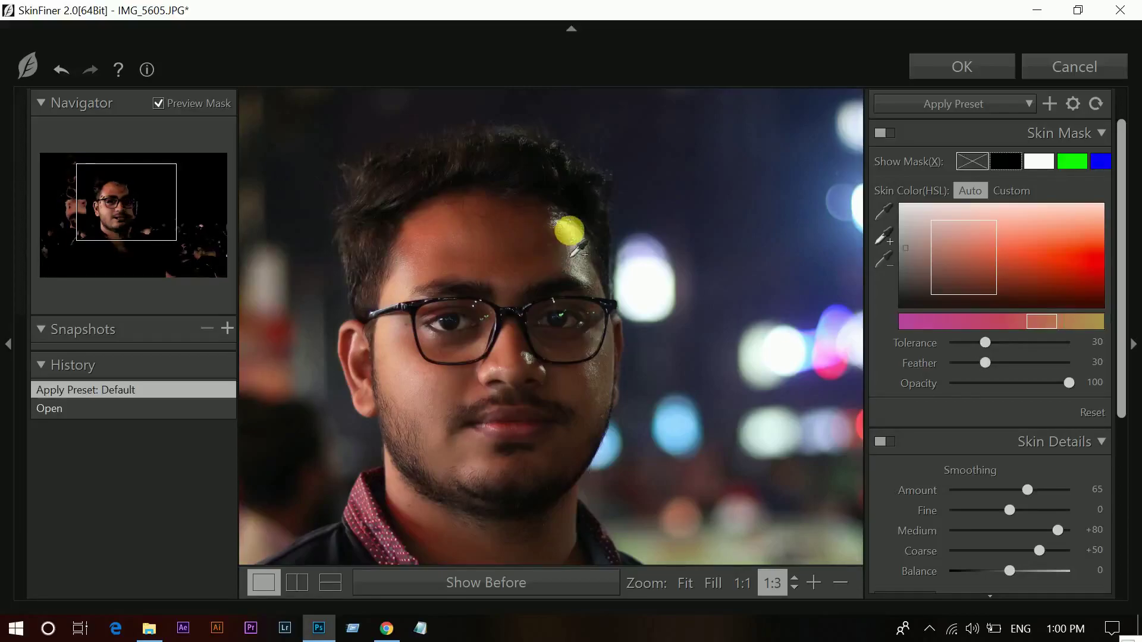
click(570, 258)
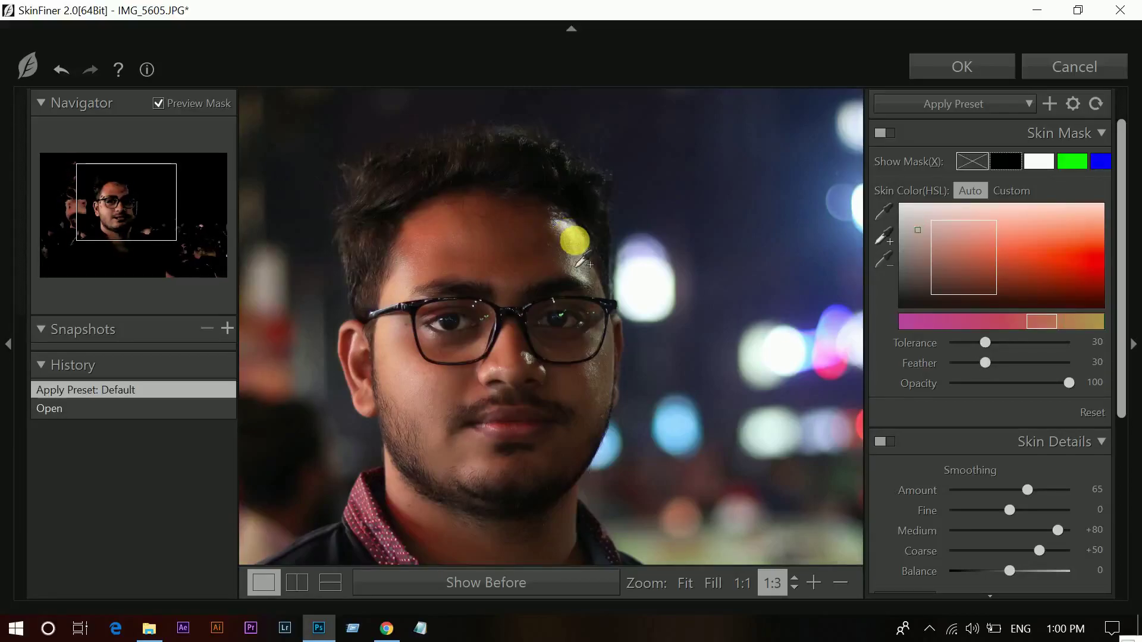
click(590, 292)
click(609, 302)
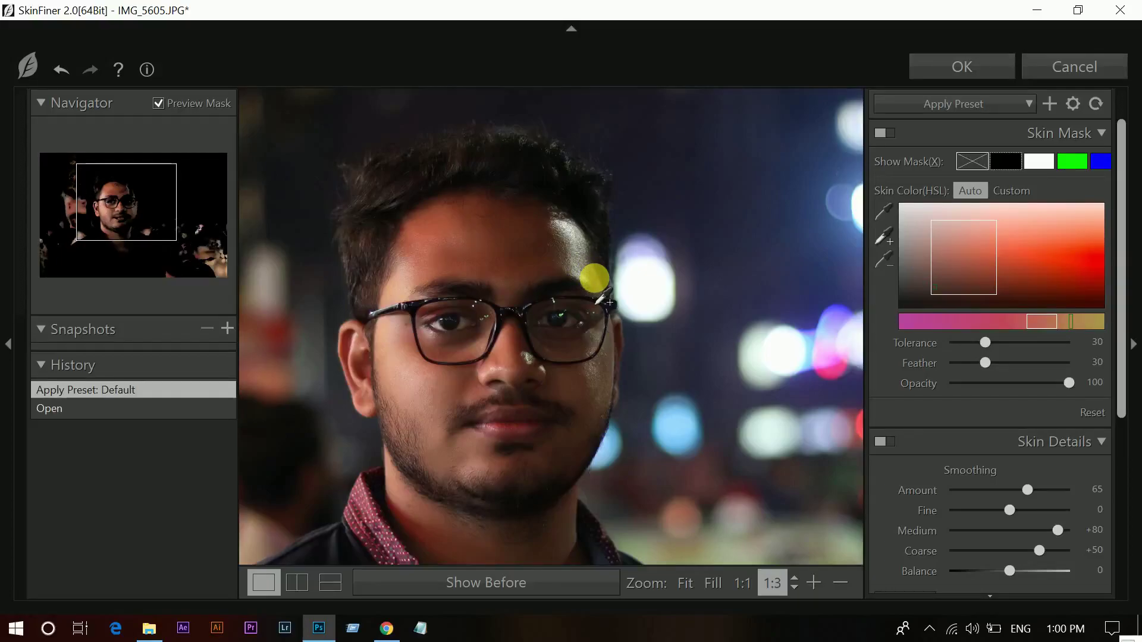
click(465, 530)
click(528, 521)
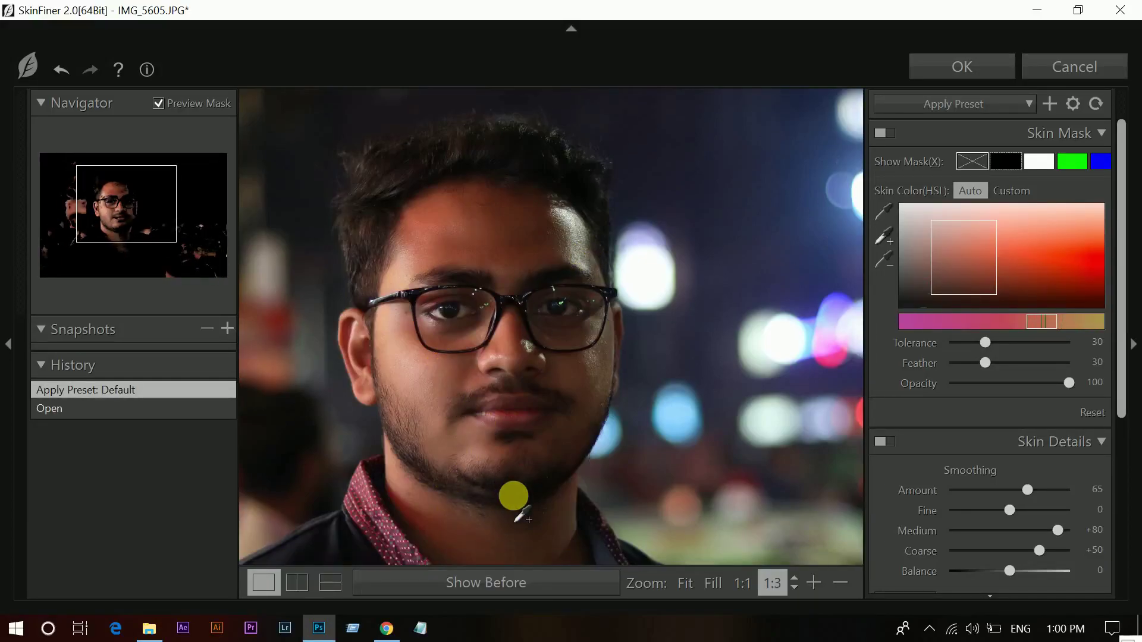
scroll(505, 497, down, 1)
click(446, 424)
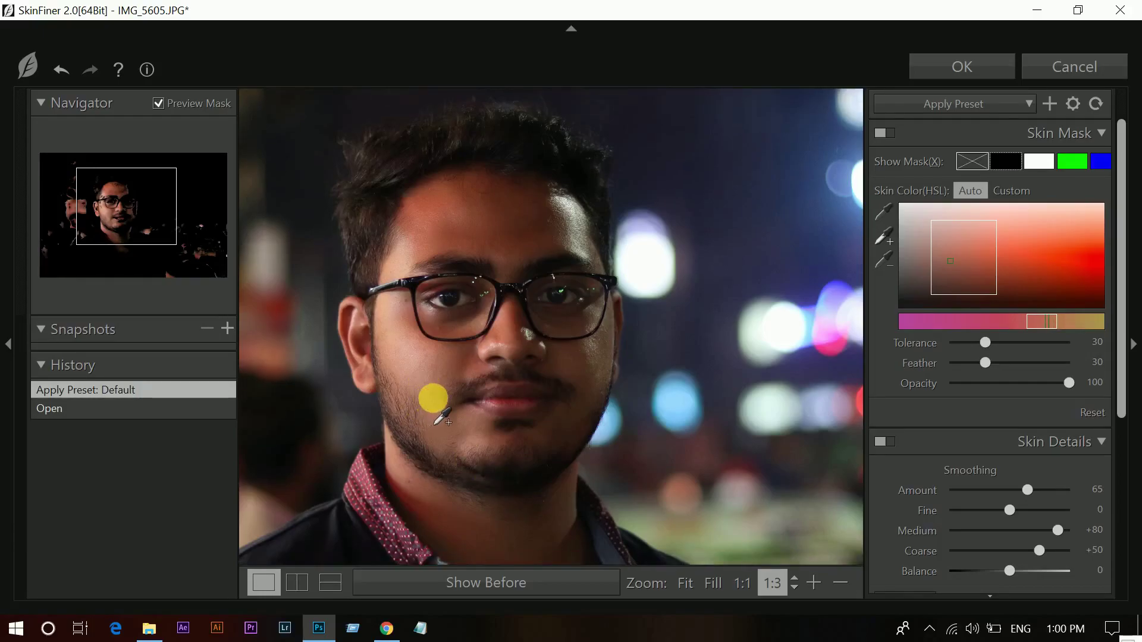
click(389, 330)
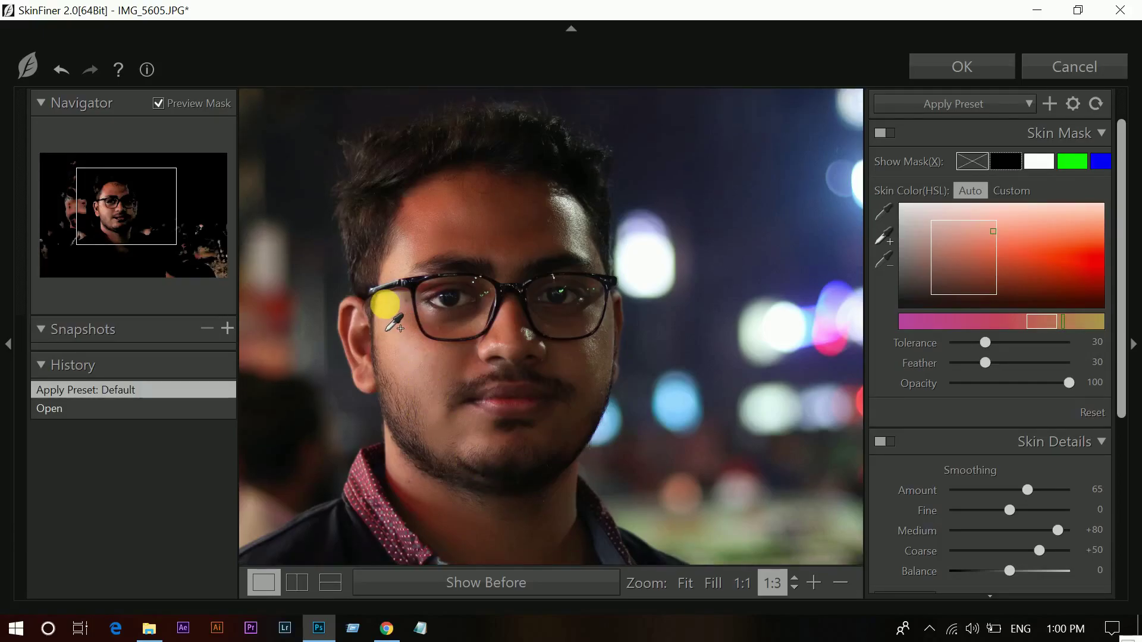
click(388, 327)
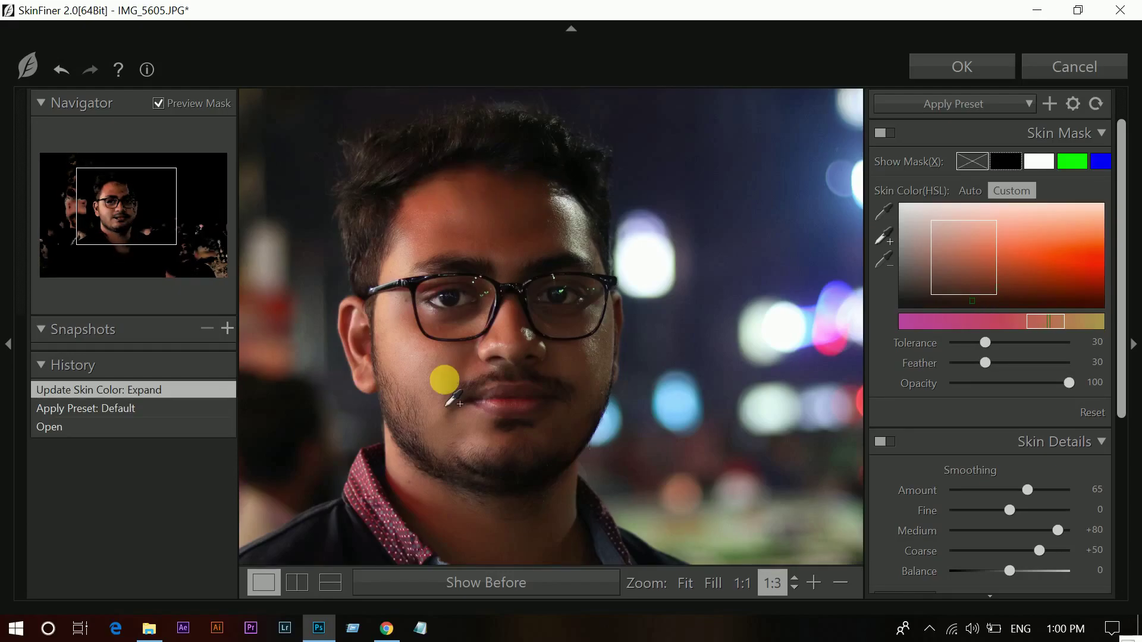
Step: Set the skin tone brightness to +16 and the contrast to +17
scroll(458, 384, down, 1)
drag(1118, 324, 1116, 510)
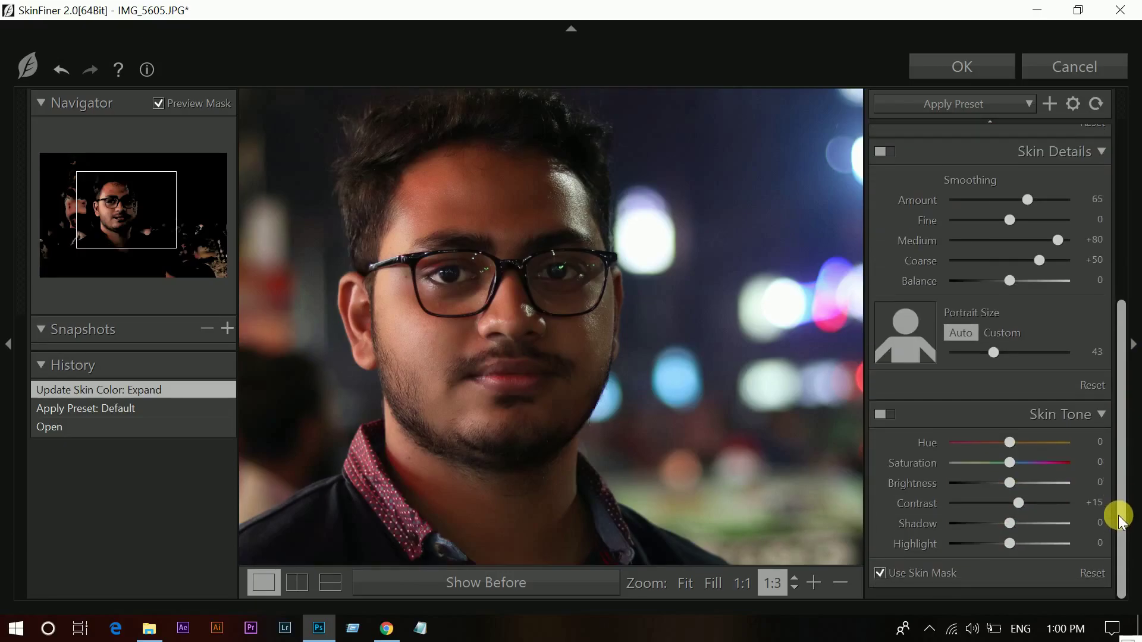
mouse_move(1010, 483)
mouse_down()
mouse_move(1029, 483)
mouse_move(1019, 481)
mouse_up()
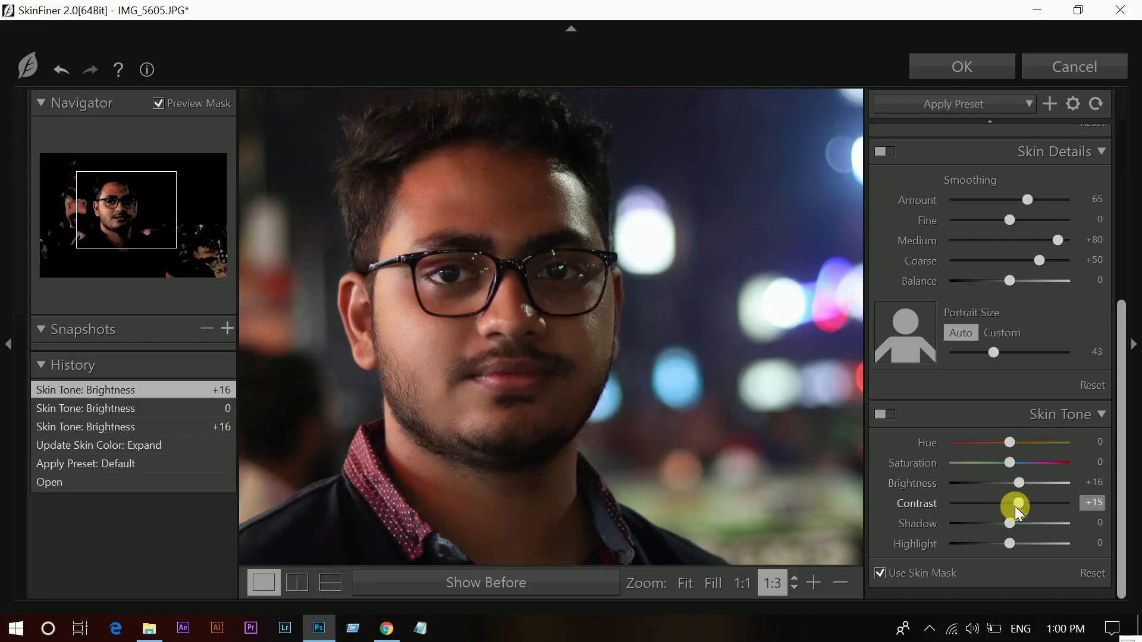
drag(1019, 500, 1022, 501)
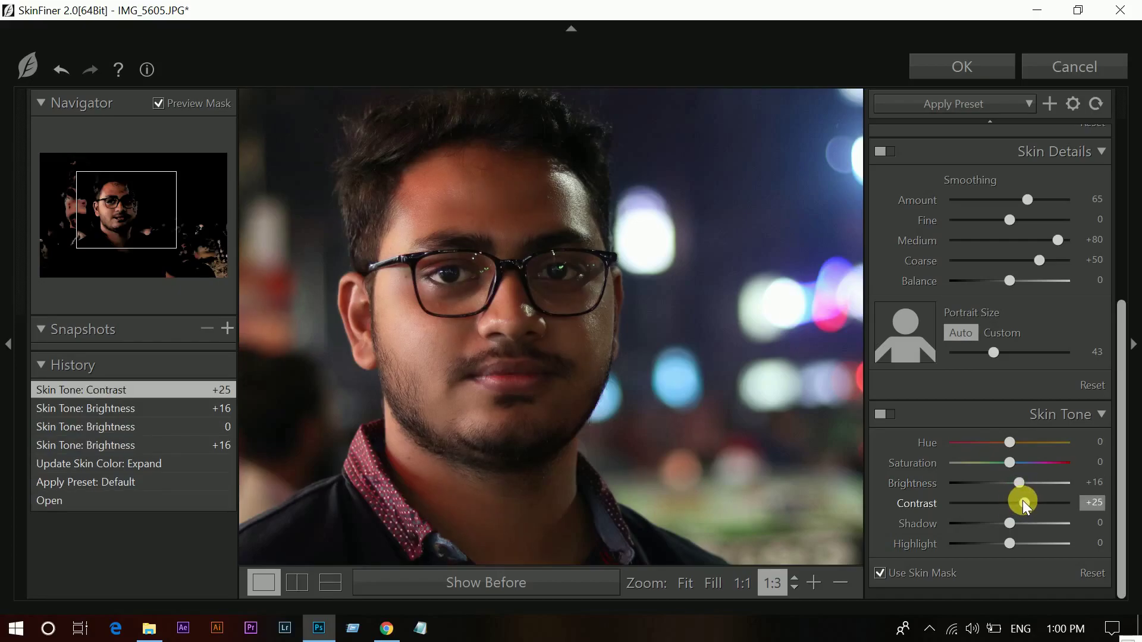
double_click(1022, 501)
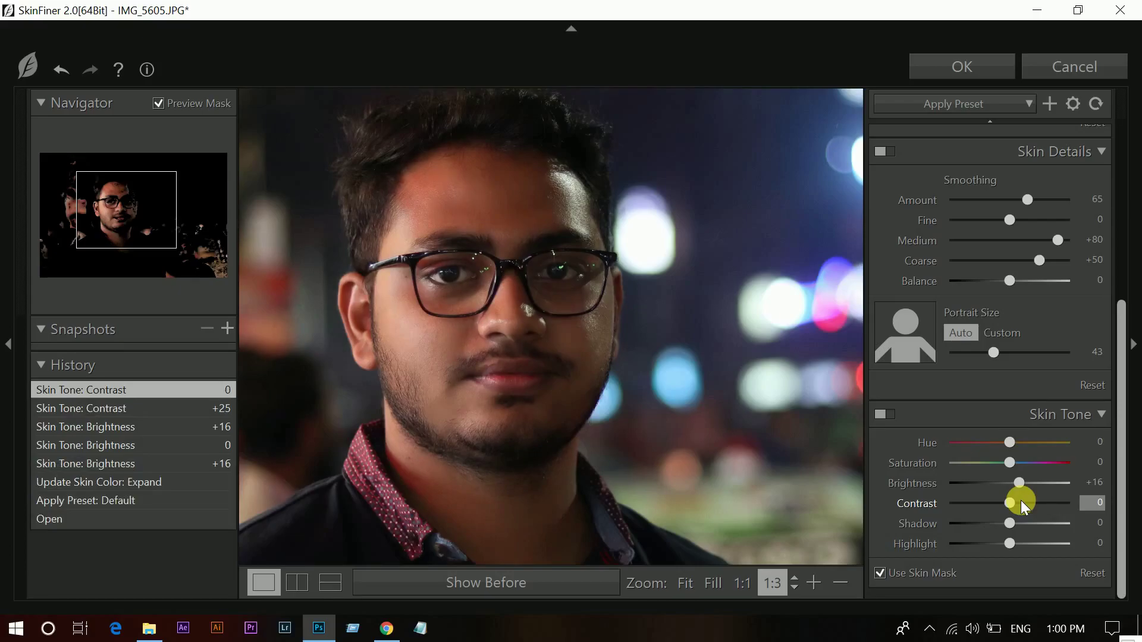
drag(1020, 500, 1018, 502)
drag(1020, 505, 1020, 505)
Step: Set the skin tone saturation to -6, apply SkinFiner, and compare the smoothed layer with the original
click(1005, 464)
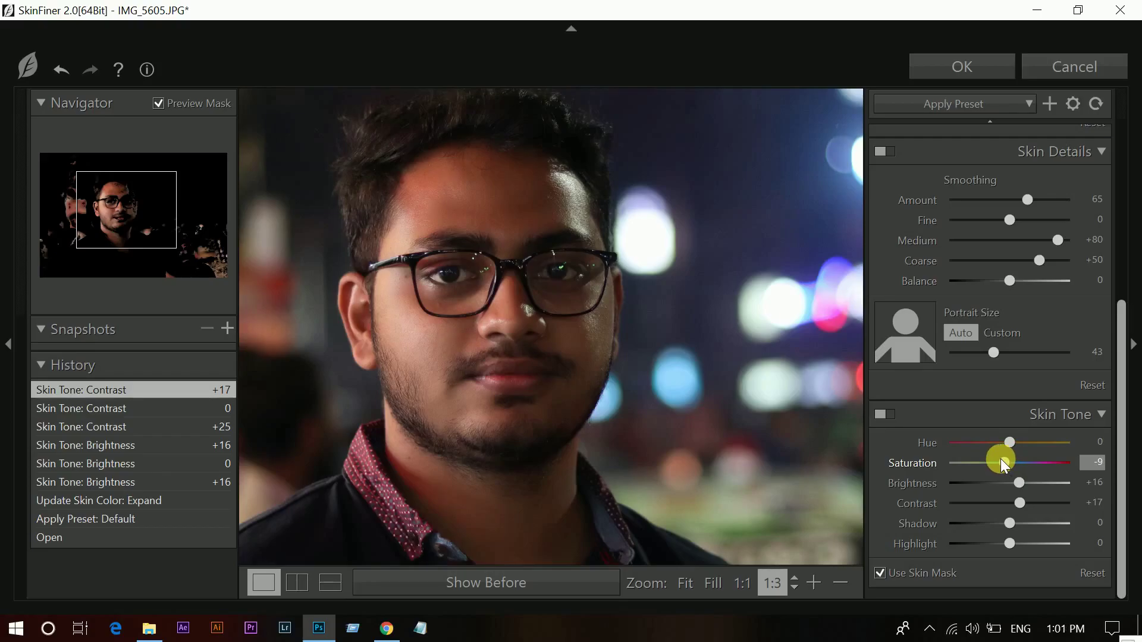
drag(1002, 459, 1002, 459)
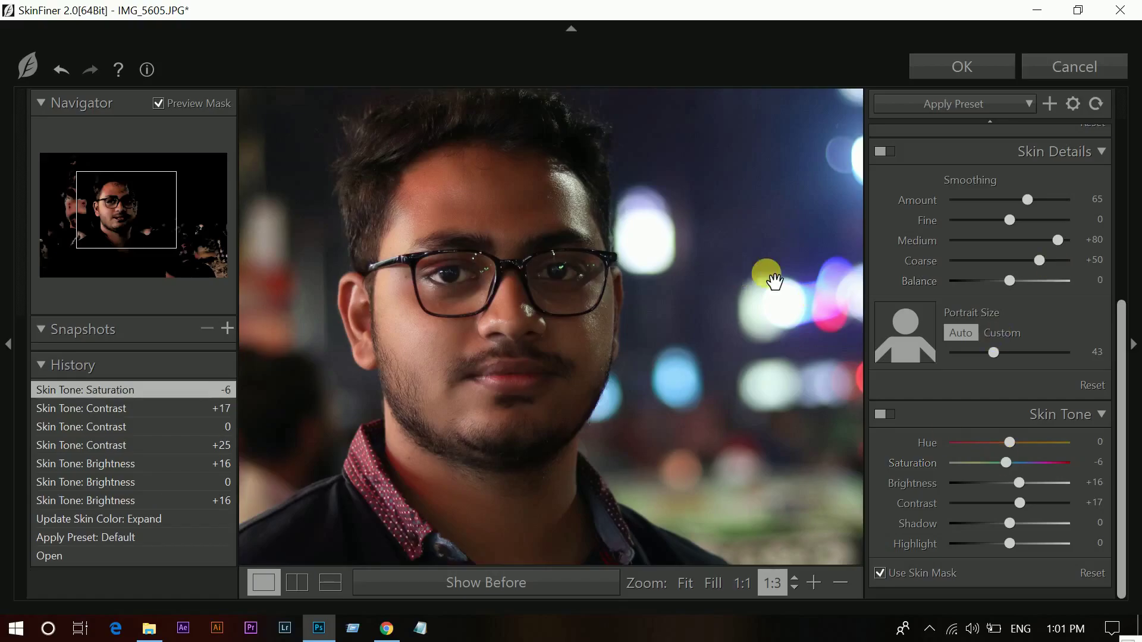
click(939, 64)
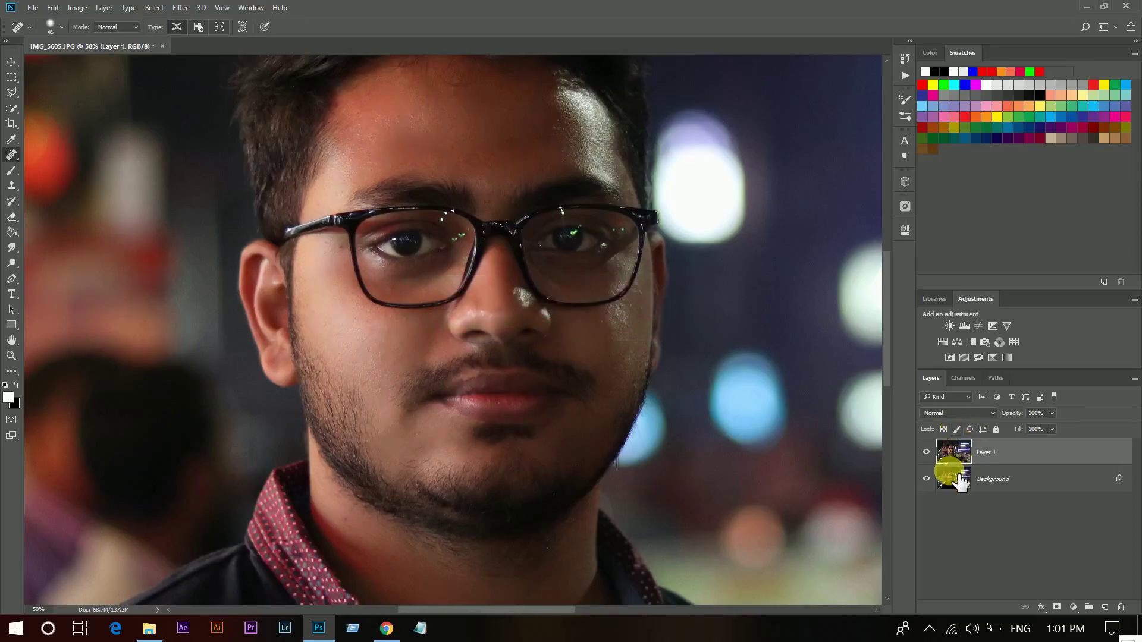
click(928, 454)
click(928, 455)
click(928, 454)
click(928, 454)
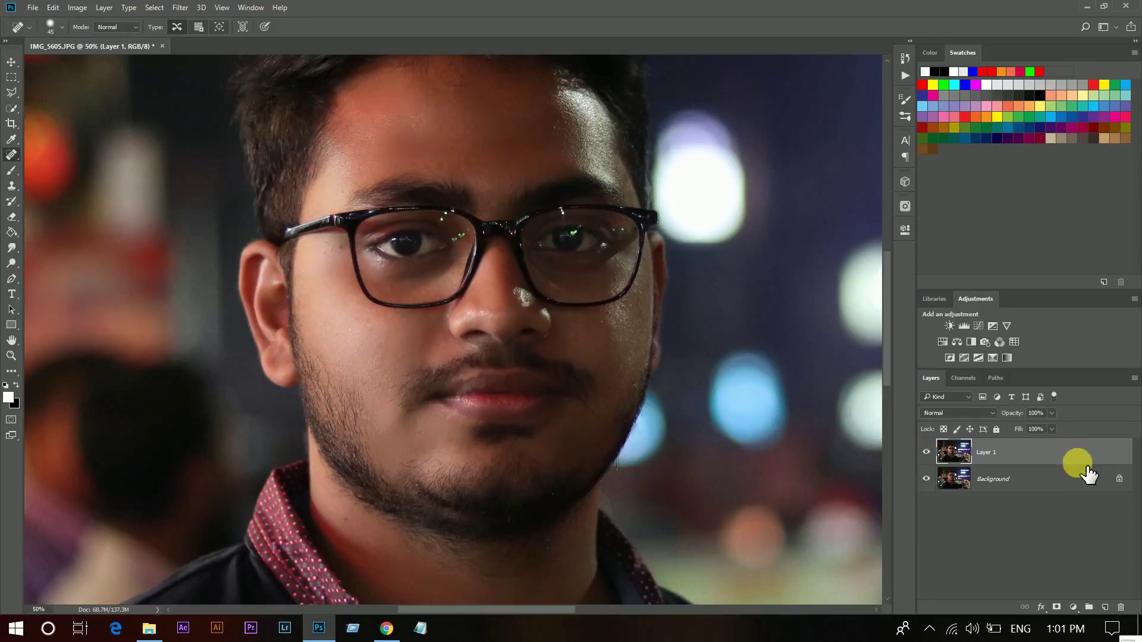
Step: Stamp all visible layers into a new layer and apply a High Pass filter with a 0.9 pixel radius
key(ctrl+shift+alt+e)
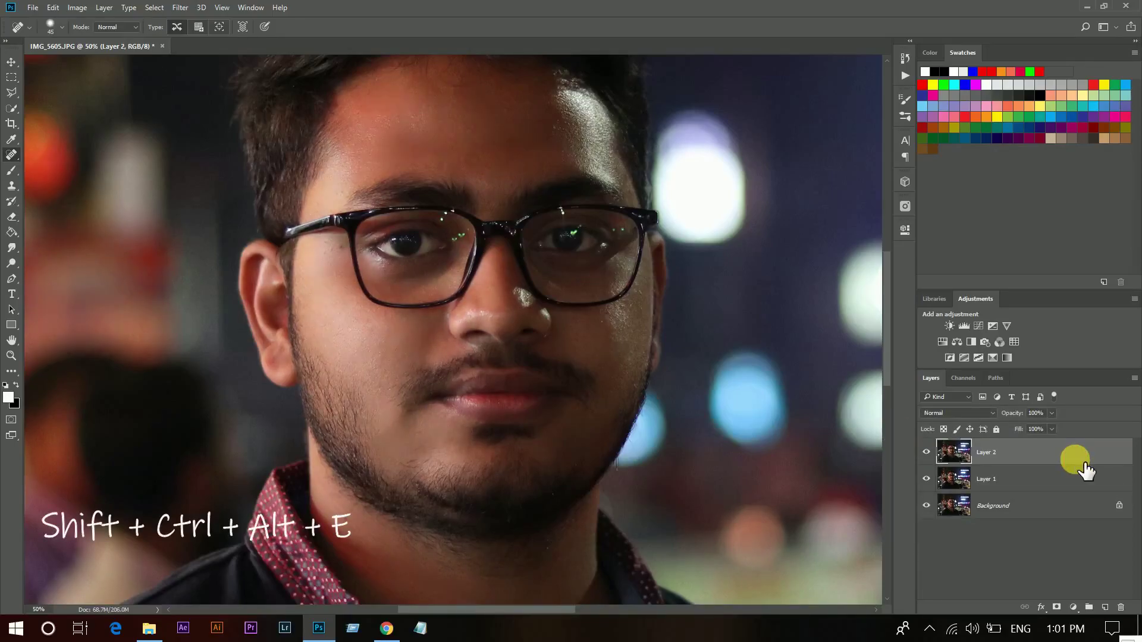
click(180, 8)
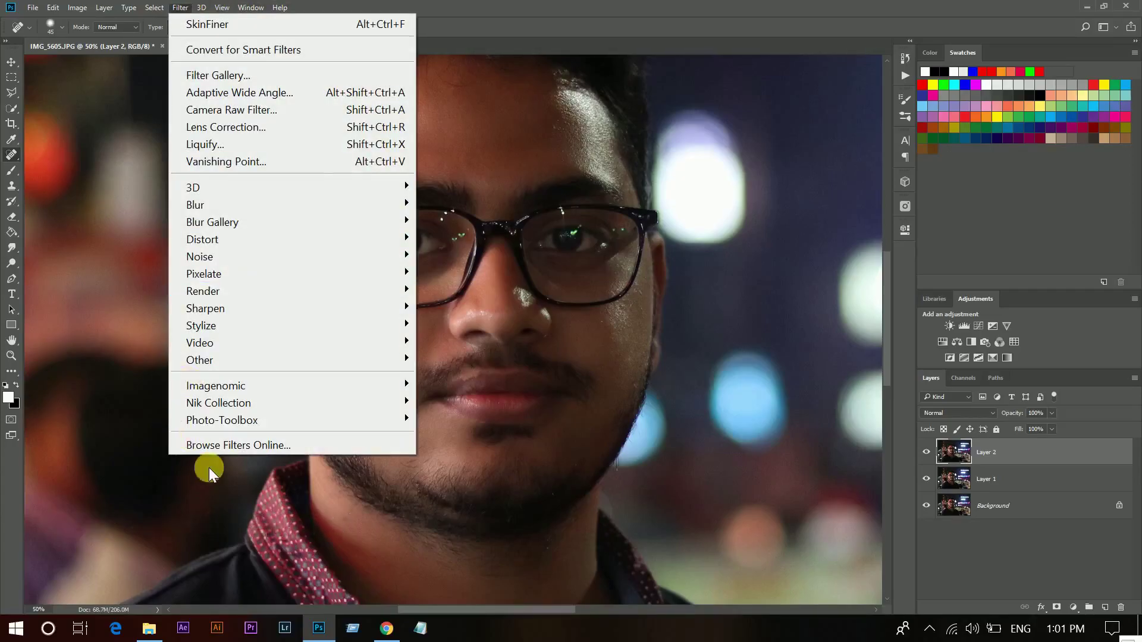
mouse_move(277, 362)
click(439, 375)
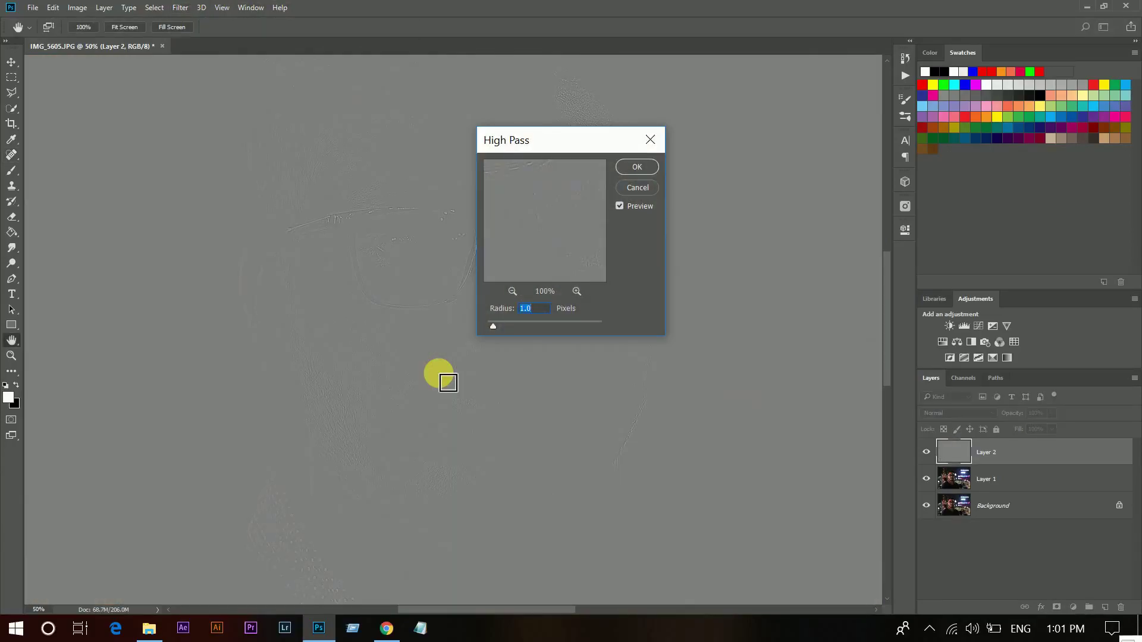
drag(564, 152, 795, 142)
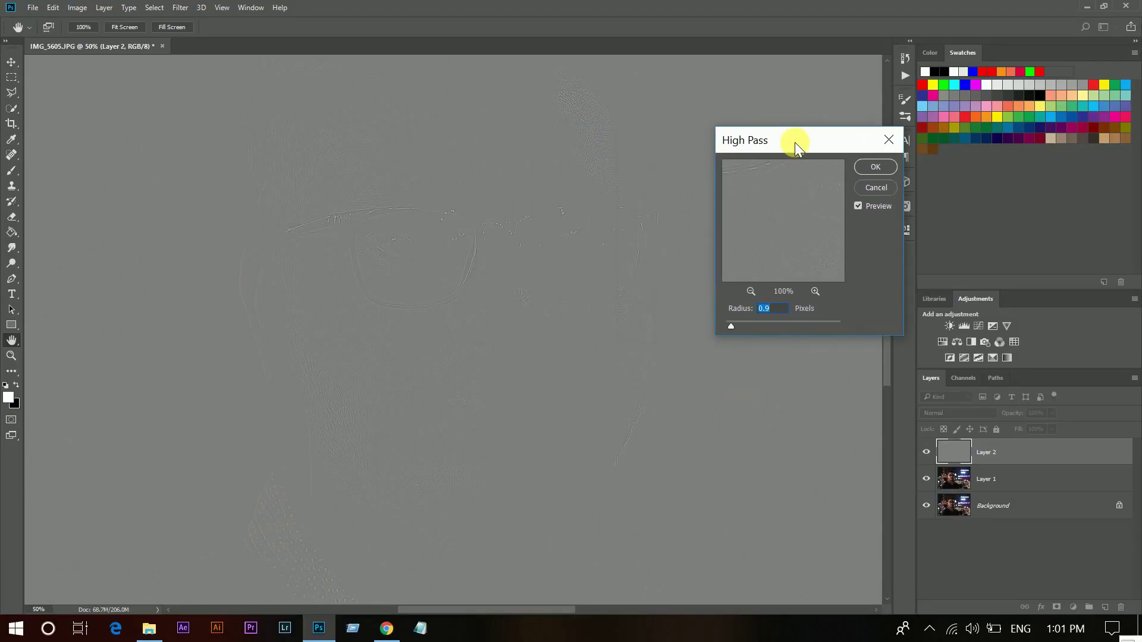
click(882, 166)
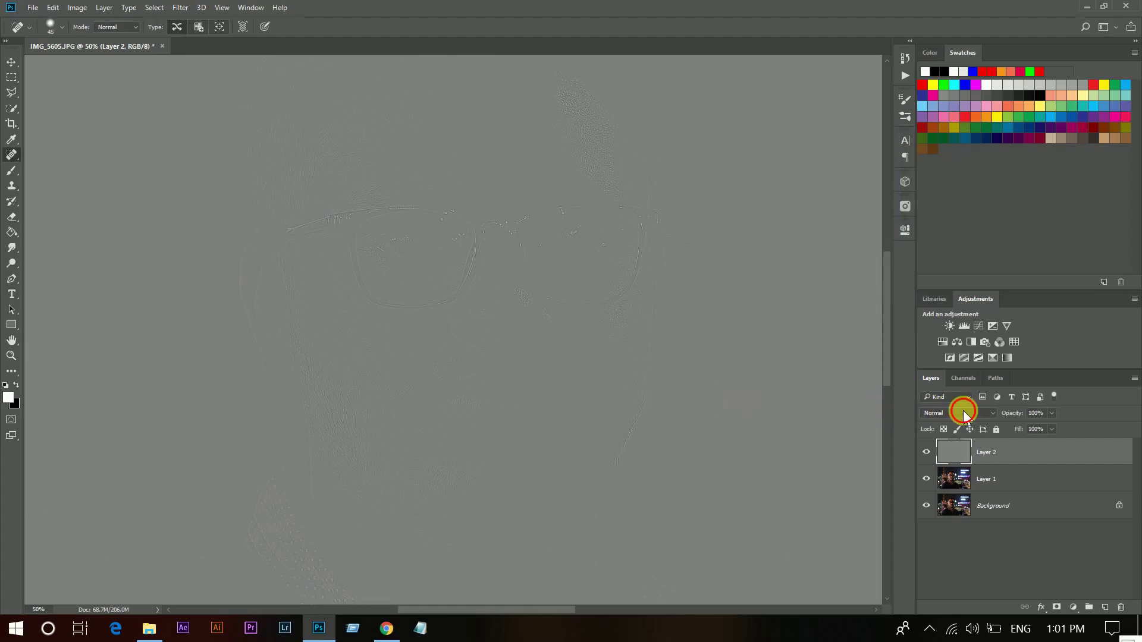
Step: Set the High Pass layer's blend mode to Linear Light and hide the layer to compare the sharpening
click(961, 412)
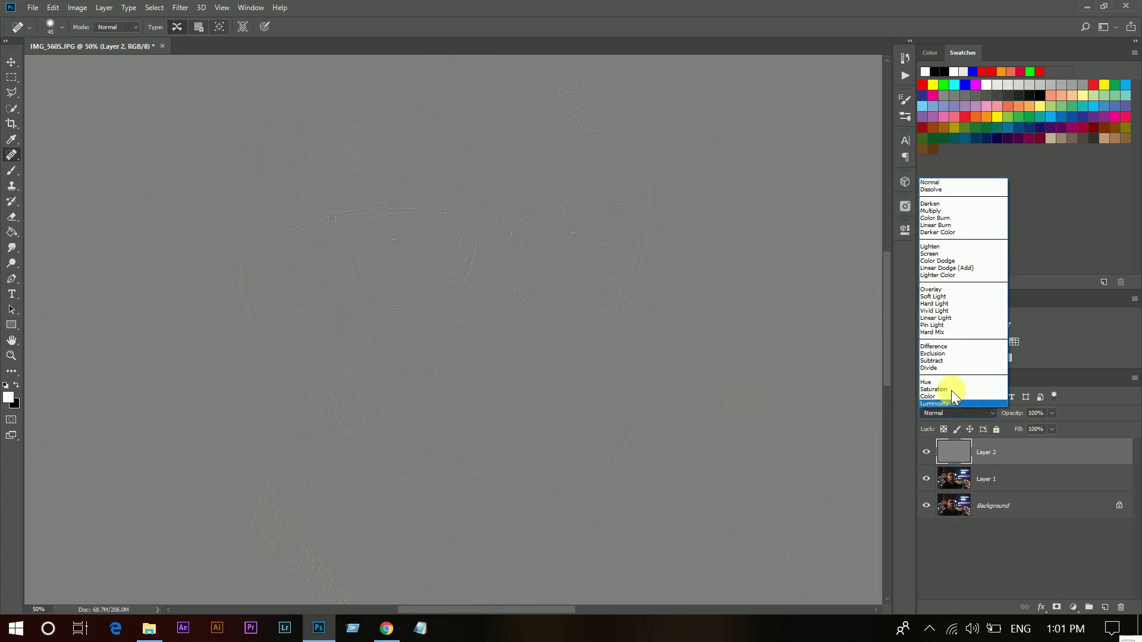
click(934, 318)
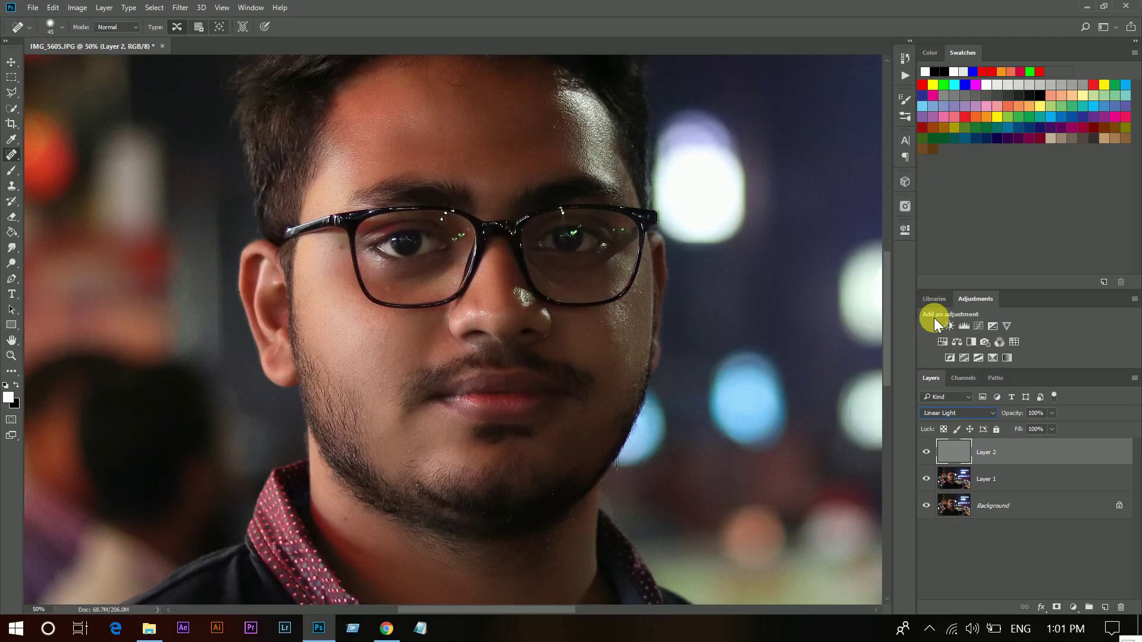
click(927, 452)
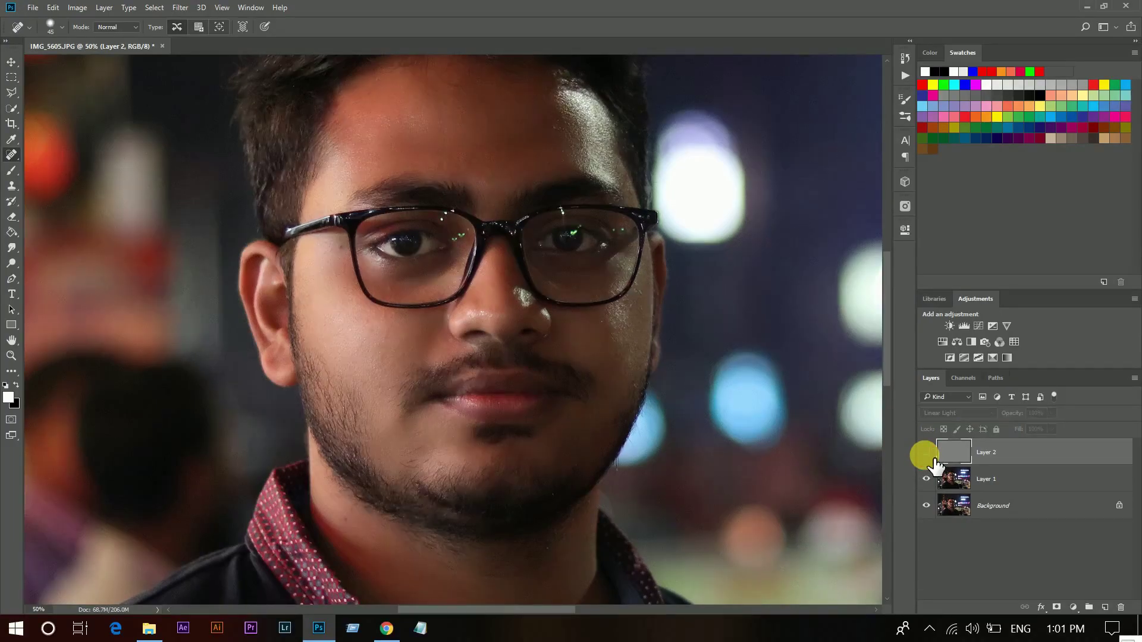
Step: Lower the High Pass layer's opacity to 55% and toggle its visibility to compare the sharpening
click(927, 452)
click(926, 452)
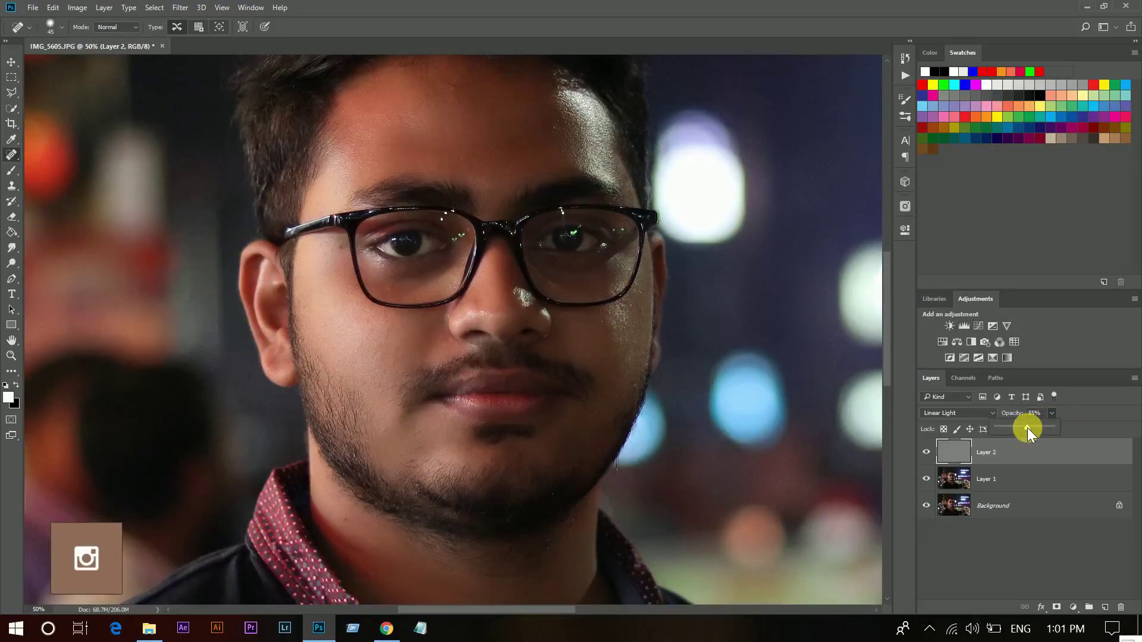
click(928, 450)
click(927, 452)
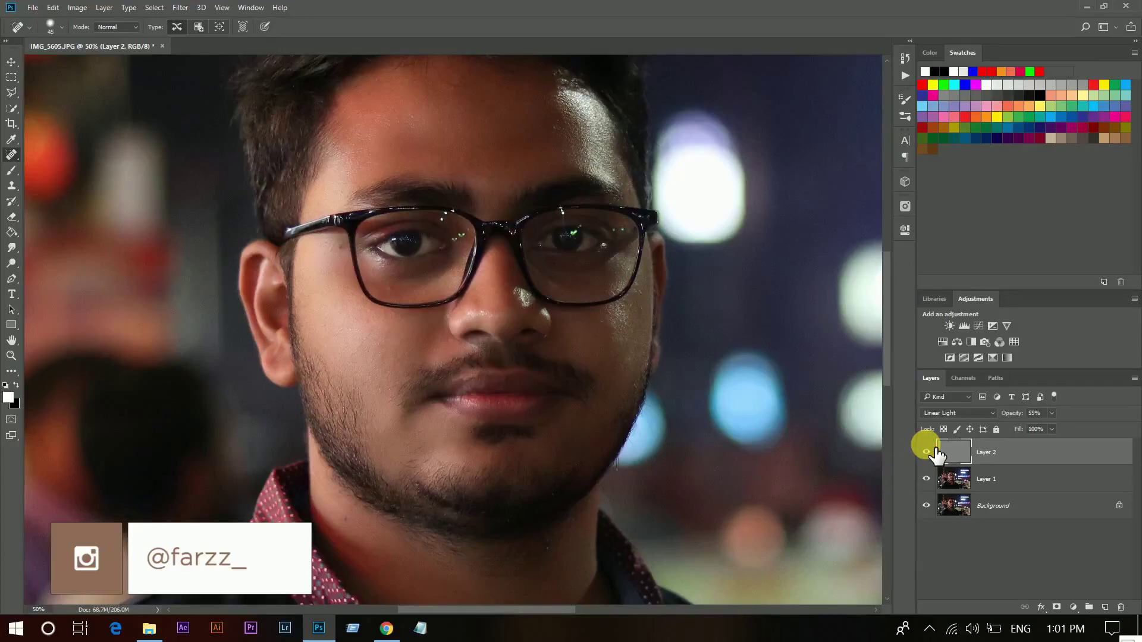
Step: Add a layer mask to the High Pass layer and invert it to black
click(1056, 606)
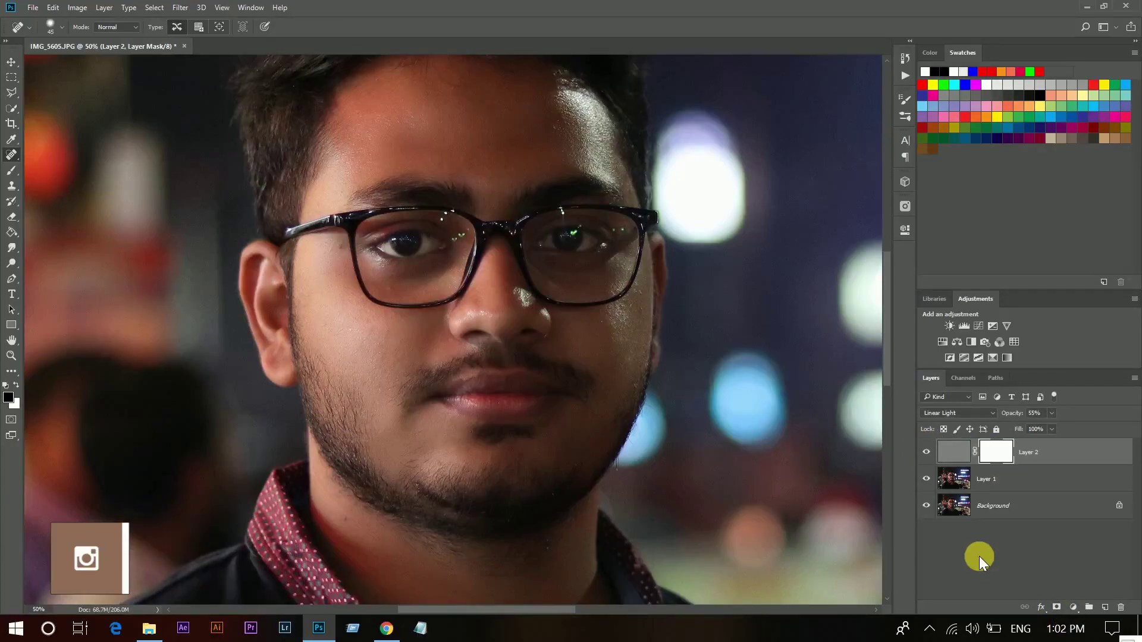
click(979, 556)
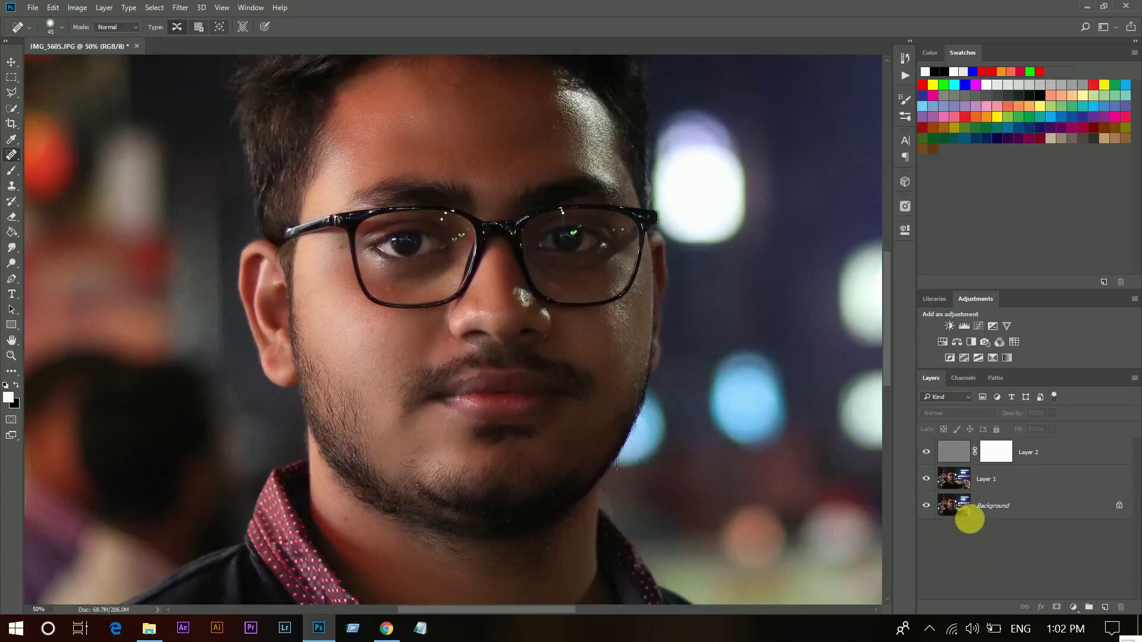
click(997, 452)
key(x)
key(ctrl+i)
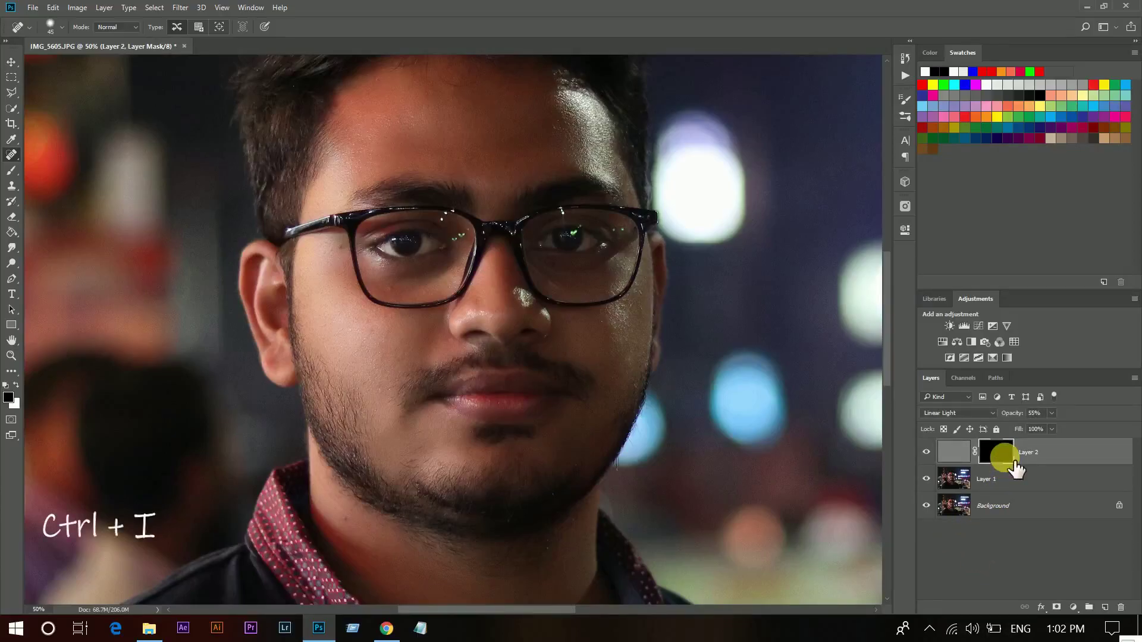
Step: Paint white with the Brush on the High Pass mask over the man's face, hair and collar, and compare the sharpening
click(11, 170)
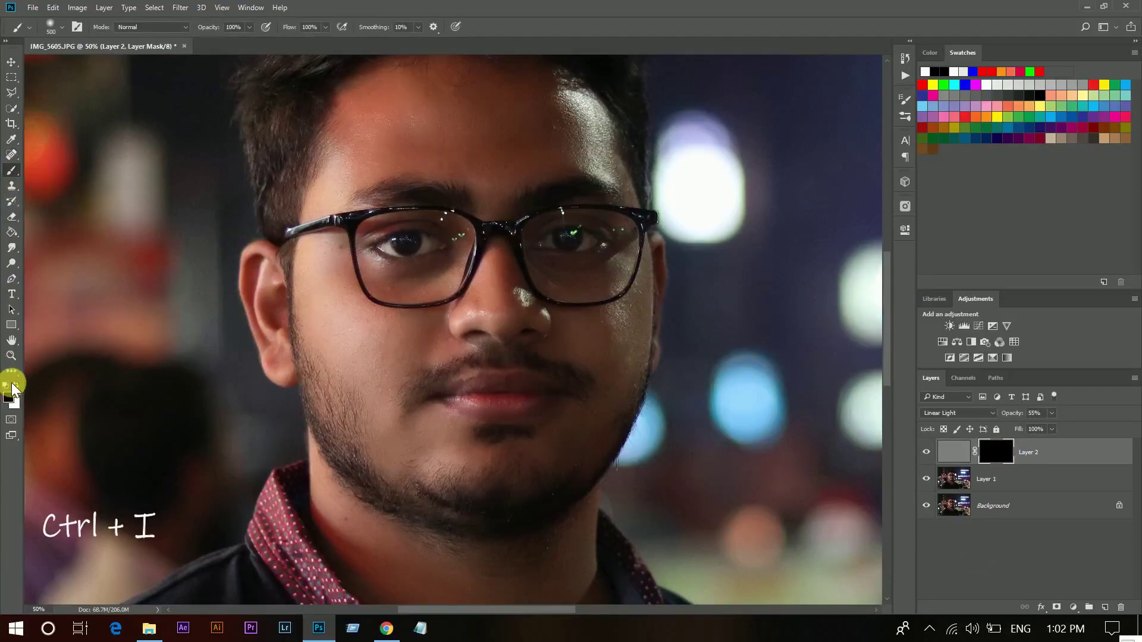
click(15, 385)
mouse_move(412, 299)
mouse_down()
mouse_move(431, 347)
mouse_move(458, 355)
mouse_move(467, 381)
mouse_move(479, 342)
mouse_move(461, 366)
mouse_move(415, 294)
mouse_move(379, 317)
mouse_move(368, 354)
mouse_move(358, 349)
mouse_move(364, 396)
mouse_move(412, 495)
mouse_move(424, 495)
mouse_move(449, 544)
mouse_move(548, 598)
mouse_move(582, 593)
mouse_move(620, 505)
mouse_move(554, 433)
mouse_move(531, 438)
mouse_move(561, 438)
mouse_move(551, 344)
mouse_move(558, 374)
mouse_move(582, 312)
mouse_move(534, 293)
mouse_move(683, 298)
mouse_move(603, 286)
mouse_move(561, 265)
mouse_move(664, 324)
mouse_move(572, 263)
mouse_up()
scroll(572, 263, down, 3)
mouse_move(582, 558)
mouse_down()
mouse_move(403, 355)
mouse_move(303, 375)
mouse_move(314, 459)
mouse_move(436, 590)
mouse_move(681, 581)
mouse_move(645, 528)
mouse_move(693, 604)
mouse_move(542, 410)
mouse_move(469, 429)
mouse_move(398, 374)
mouse_move(383, 334)
mouse_move(560, 296)
mouse_move(744, 336)
mouse_move(911, 298)
mouse_move(880, 307)
mouse_move(889, 249)
mouse_up()
mouse_move(304, 408)
mouse_down()
mouse_move(334, 334)
mouse_move(321, 198)
mouse_move(510, 152)
mouse_move(599, 253)
mouse_up()
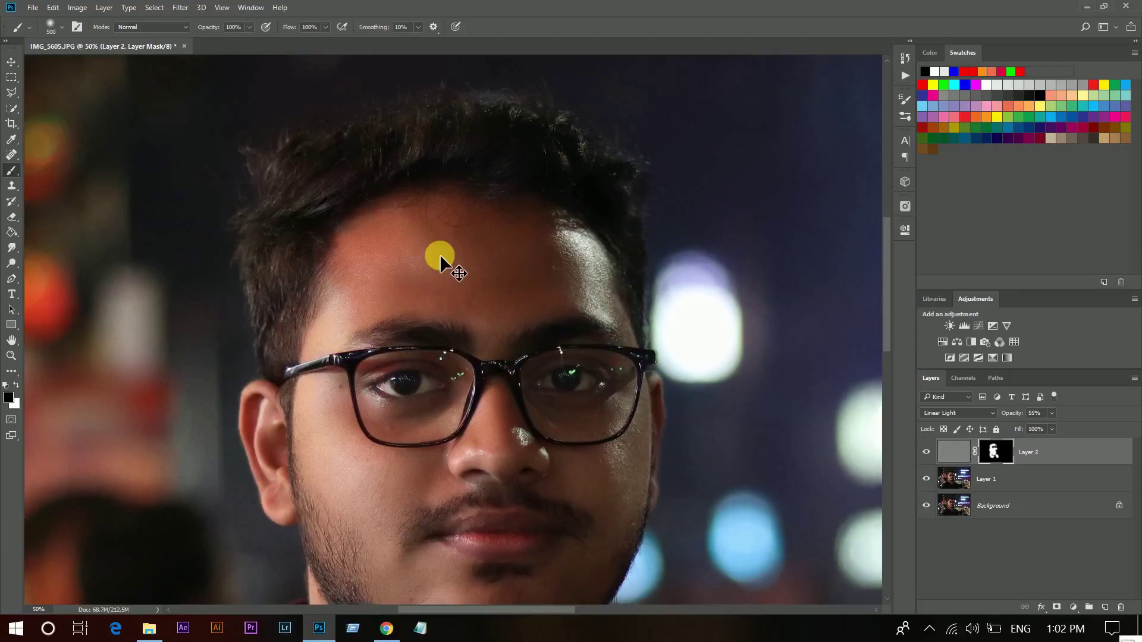
key(ctrl+0)
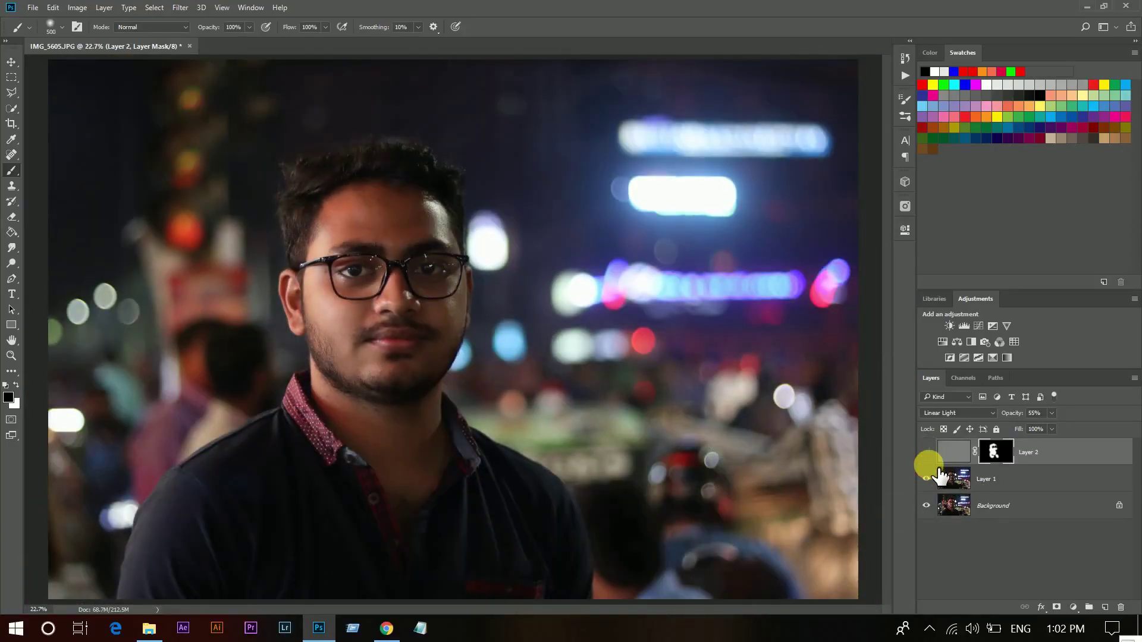
click(926, 452)
click(926, 452)
Step: Stamp all visible layers into a new layer on top and convert it to a smart object
click(954, 452)
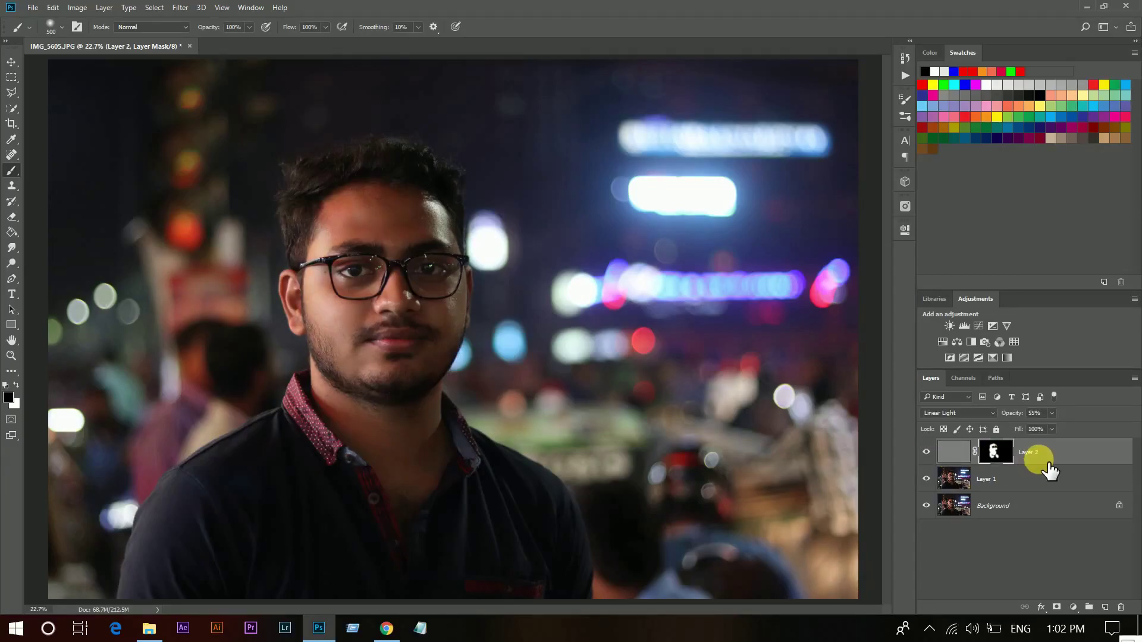
key(ctrl+shift+alt+e)
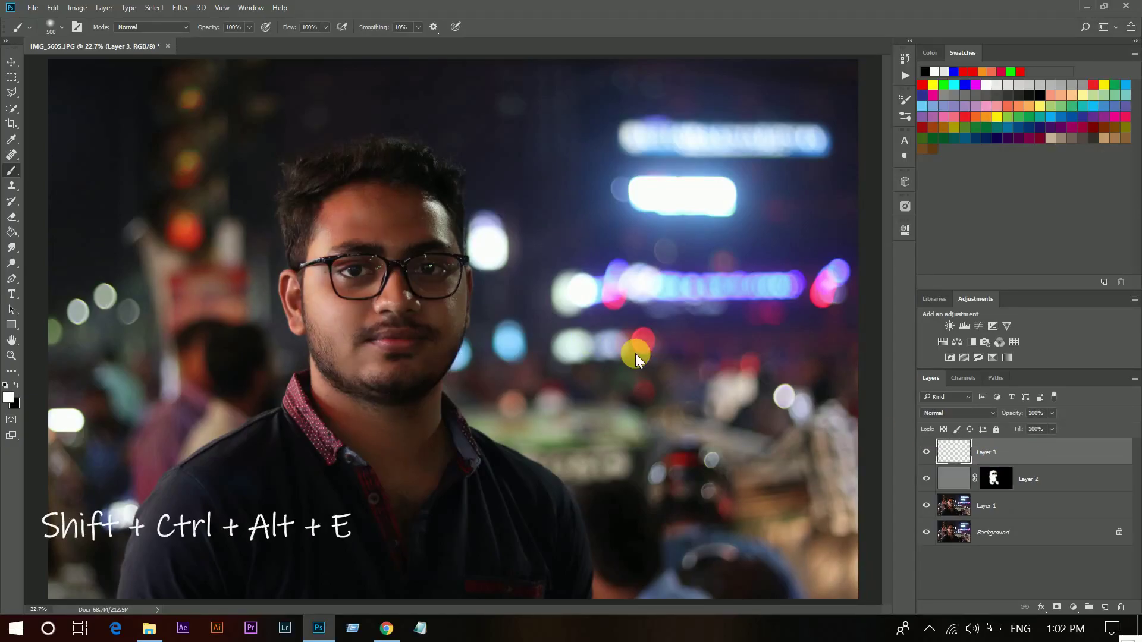
right_click(993, 458)
click(744, 305)
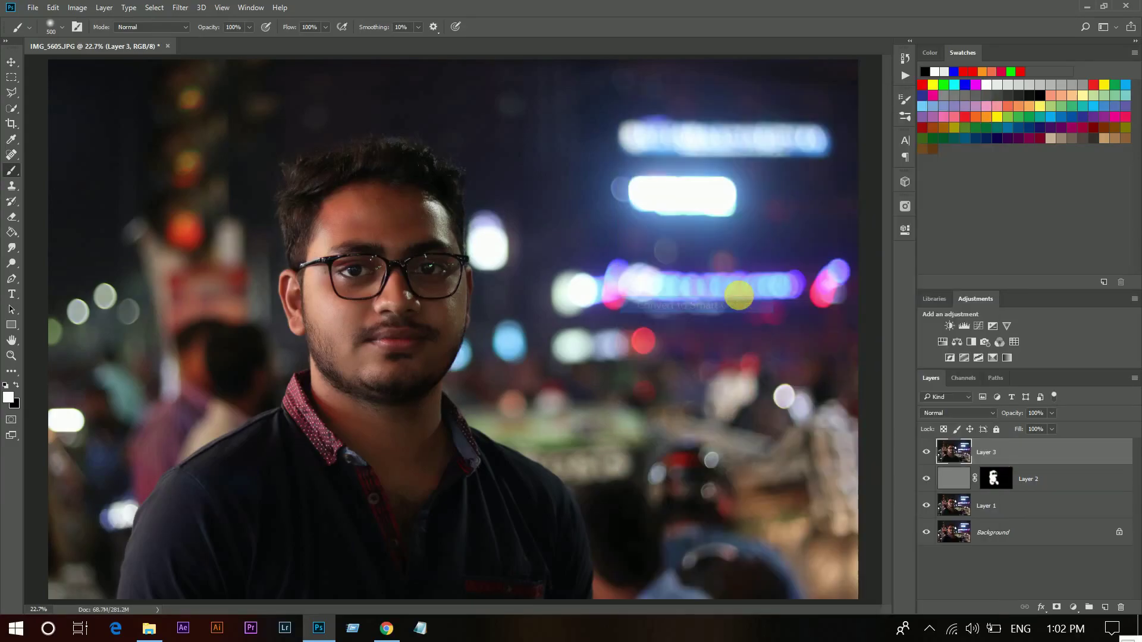
Step: Open the Camera Raw Filter on the stamped layer and set the exposure to +0.70
click(168, 7)
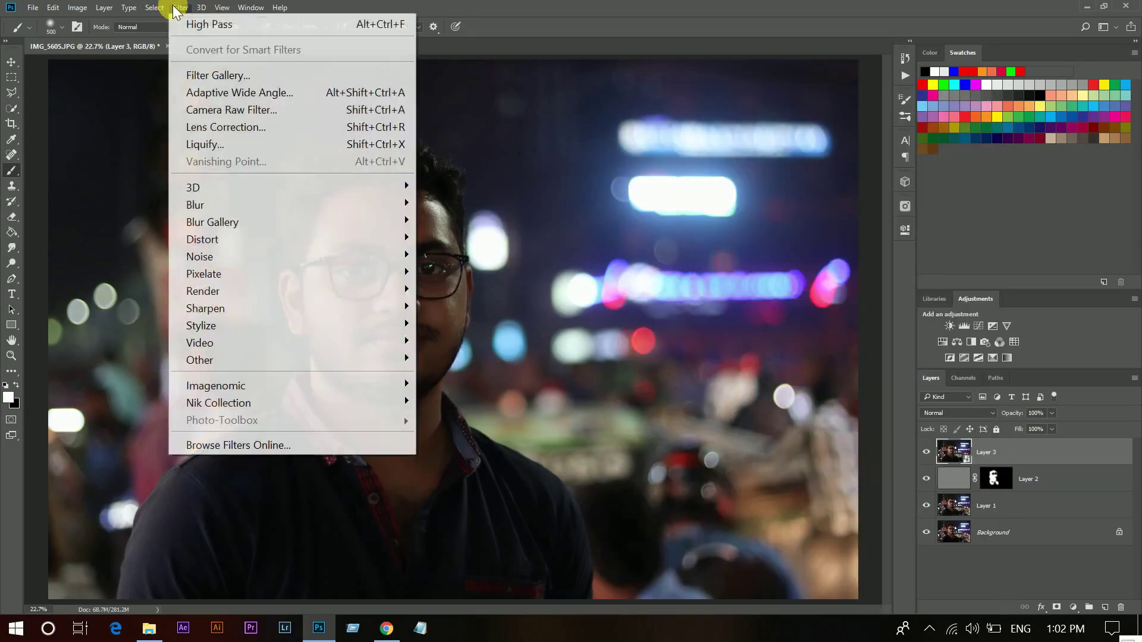
click(238, 110)
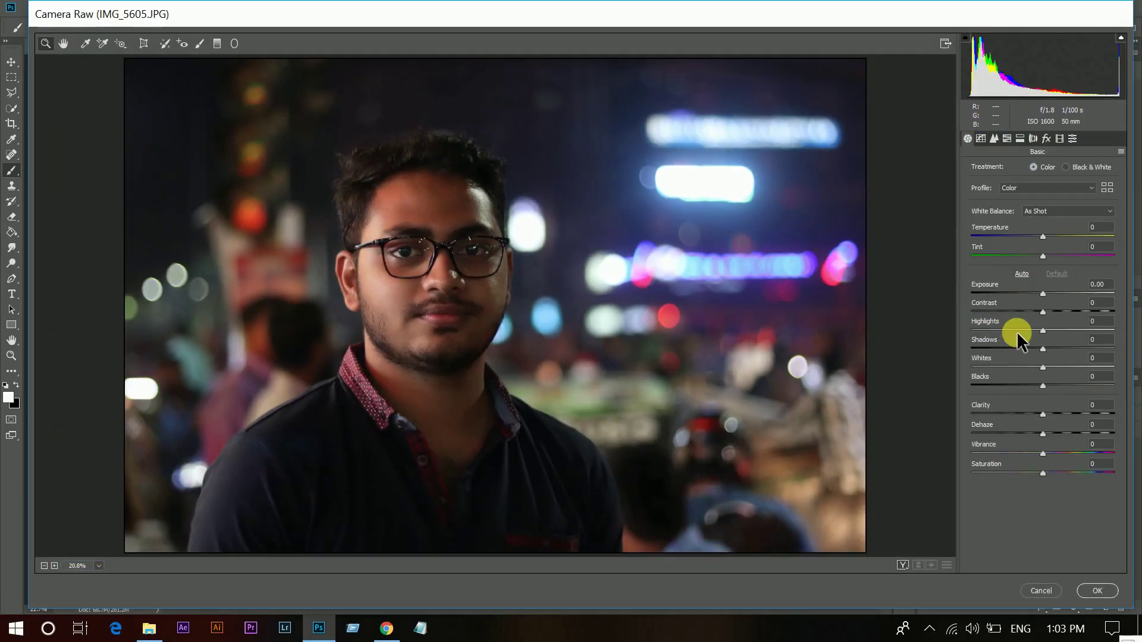
click(1051, 292)
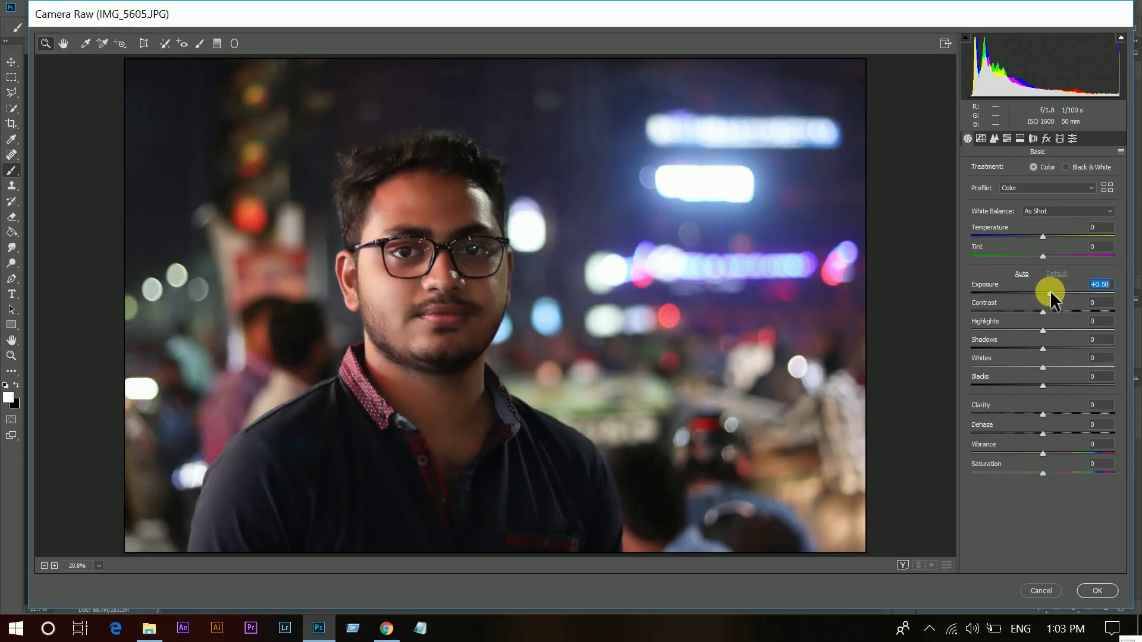
click(1050, 293)
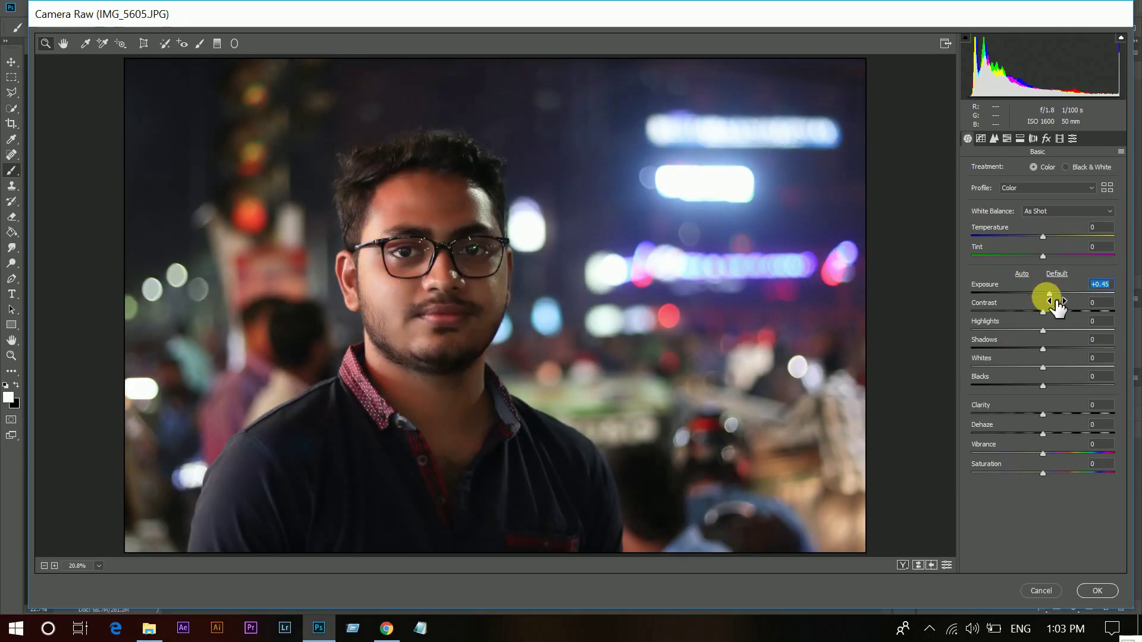
key(Up)
key(Up)
key(Up)
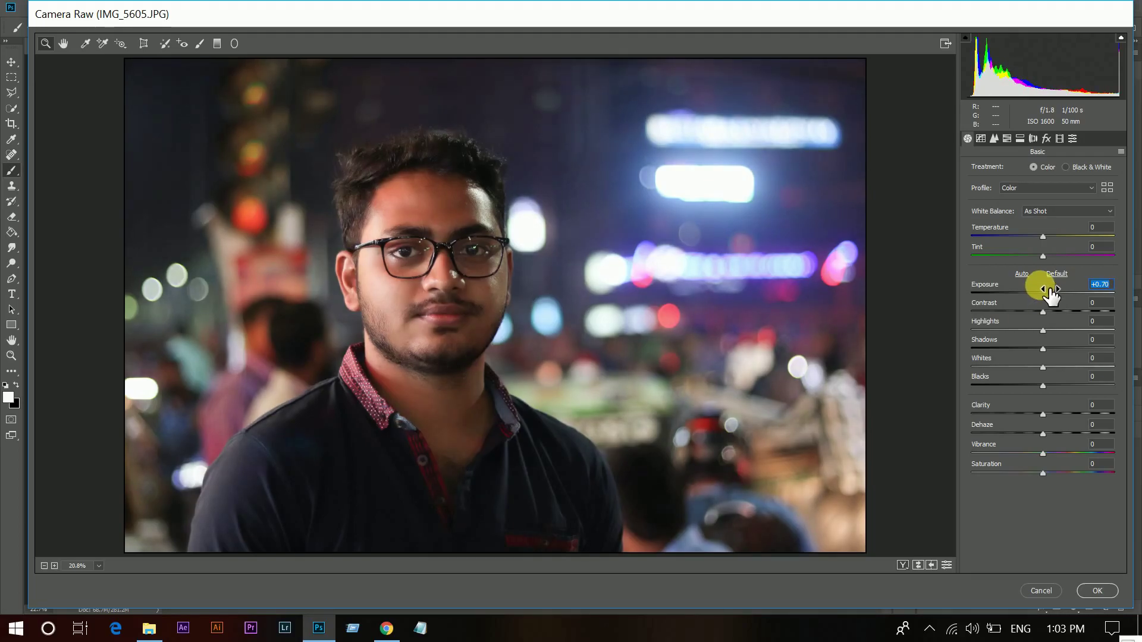
Step: Set the contrast to +11 and the highlights to -61
drag(1055, 313, 1048, 312)
key(Up)
key(Up)
key(Up)
key(Up)
drag(1043, 330, 1000, 333)
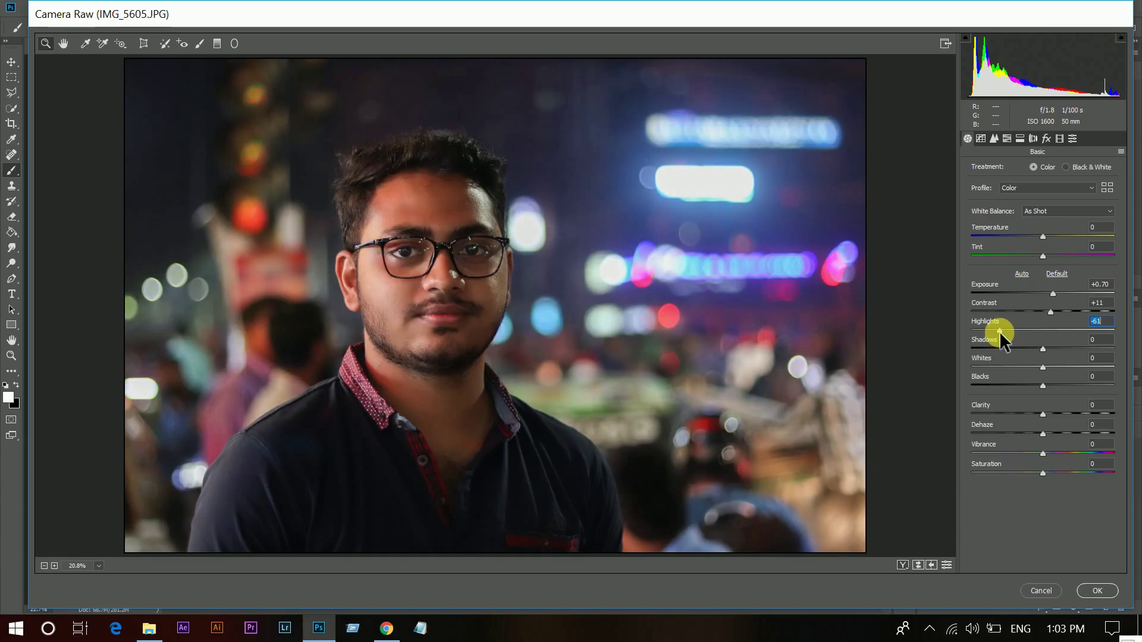
Step: Set the shadows to +76, the whites to -31 and the blacks to -7
drag(1042, 349, 1095, 348)
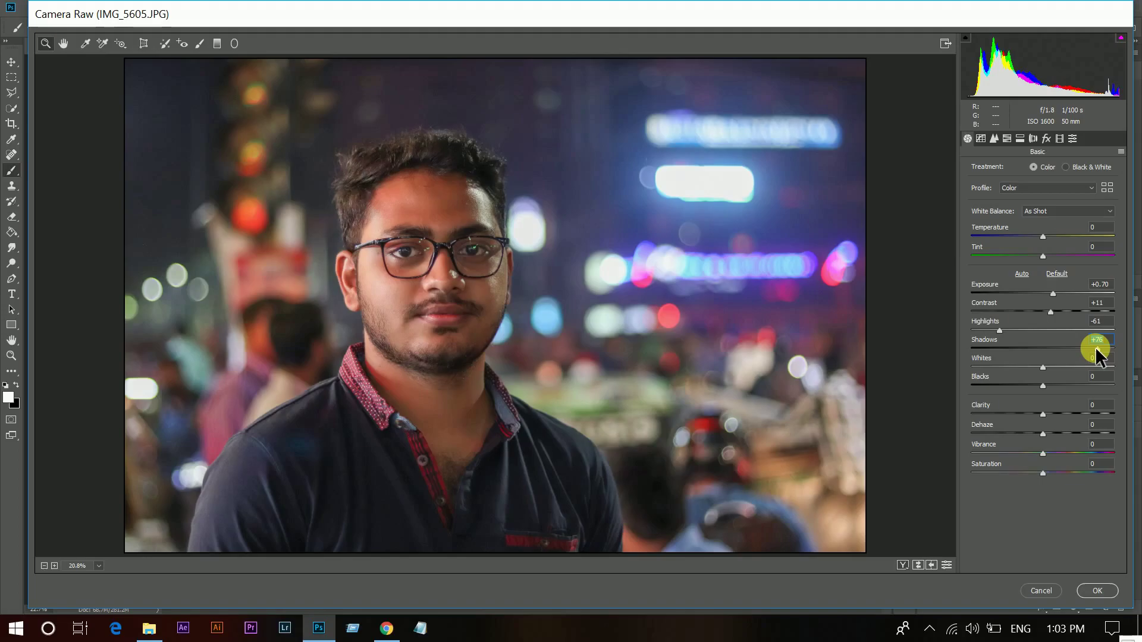
click(1027, 368)
drag(1028, 369, 1021, 368)
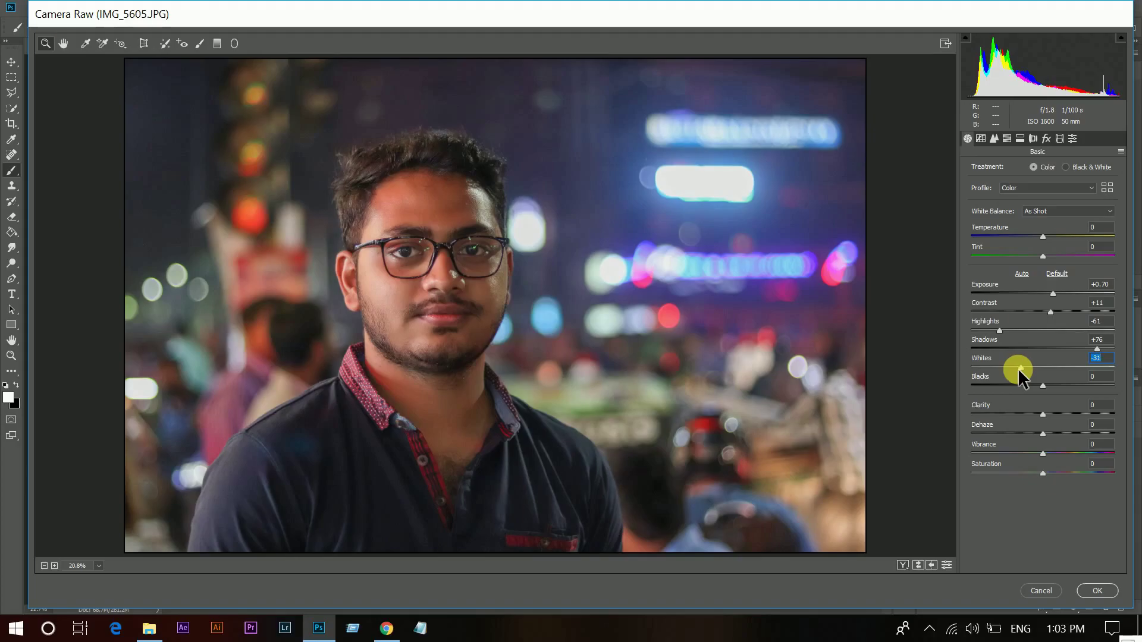
click(1035, 384)
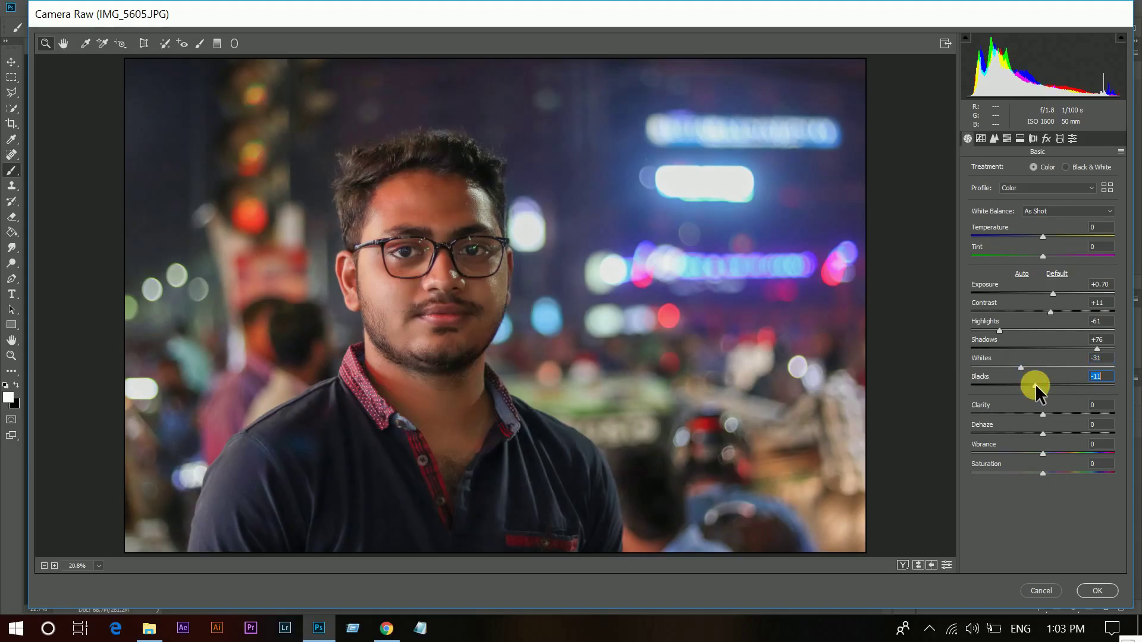
drag(1035, 387, 1038, 388)
Step: Set the clarity to +43, the vibrance to +26 and the saturation to -25
drag(1080, 413, 1073, 415)
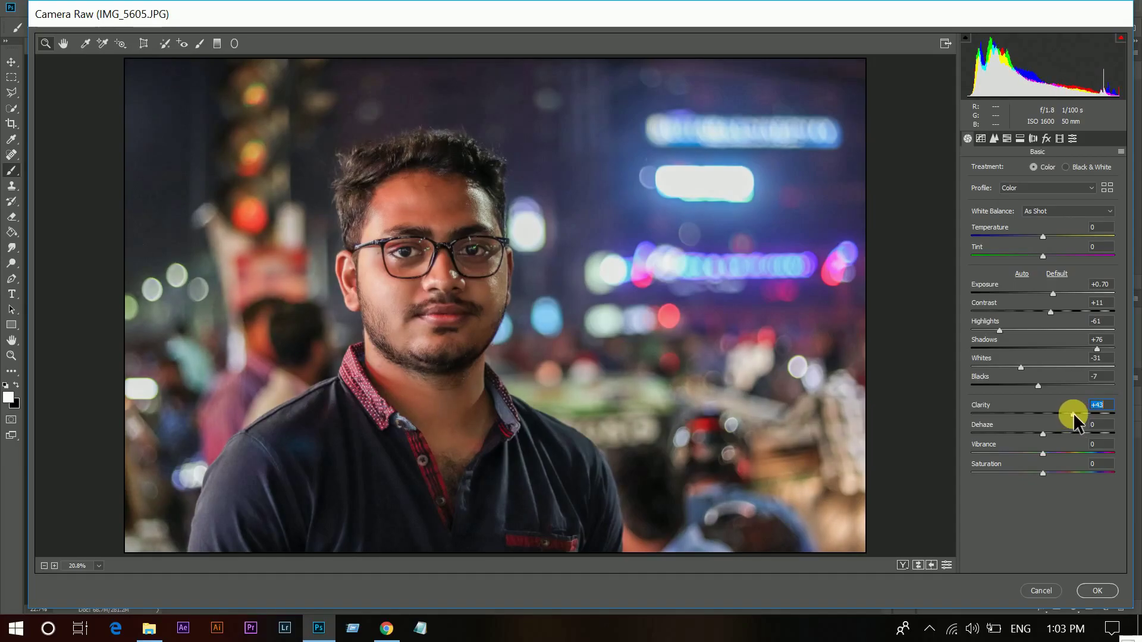
drag(1057, 451, 1058, 452)
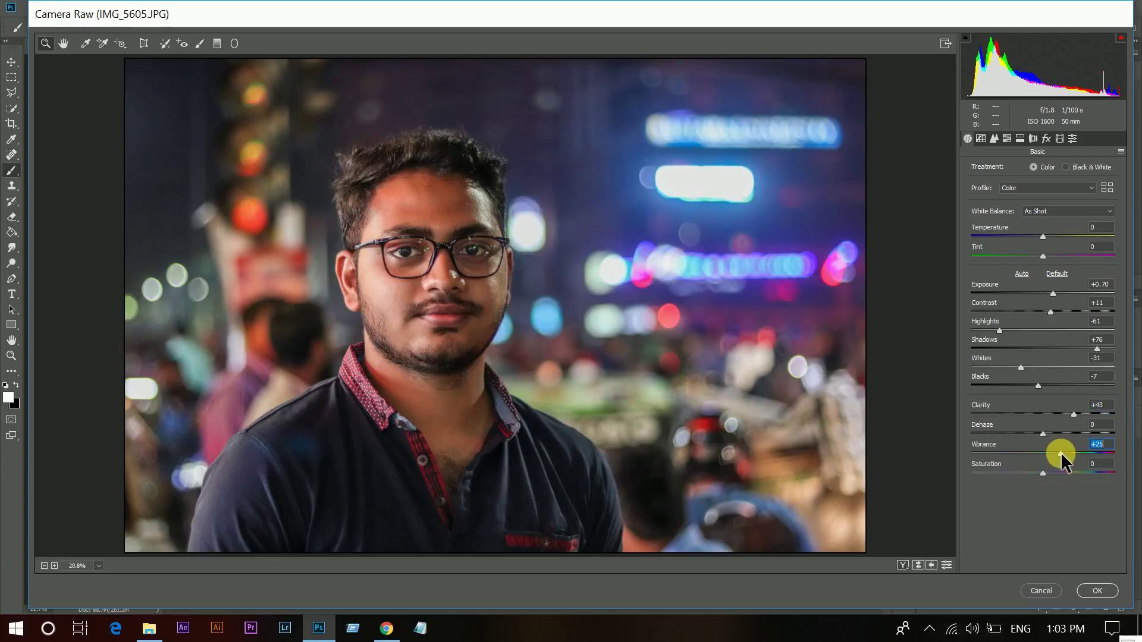
drag(1033, 472, 1025, 471)
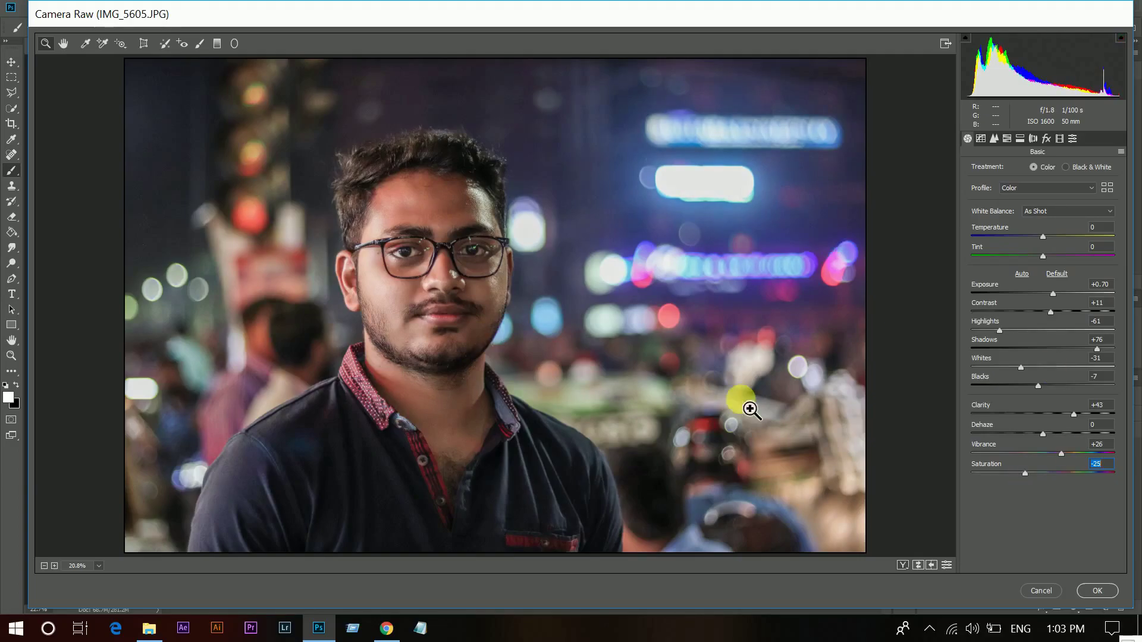
Step: Add a shadow point to the RGB point tone curve with input 60 and output 46
click(980, 138)
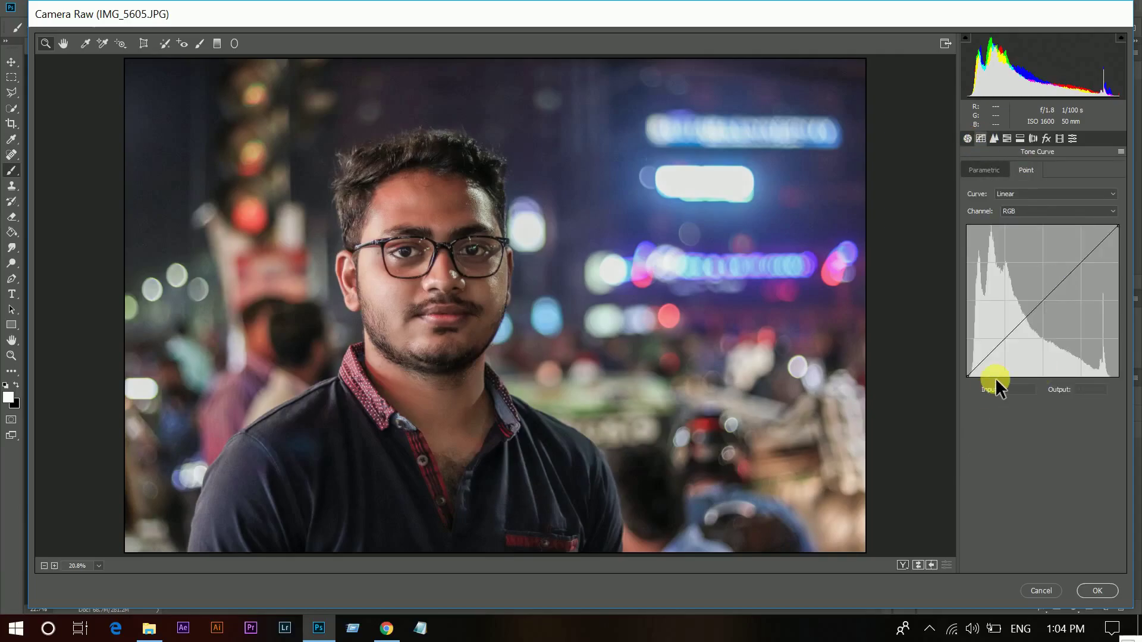
click(989, 355)
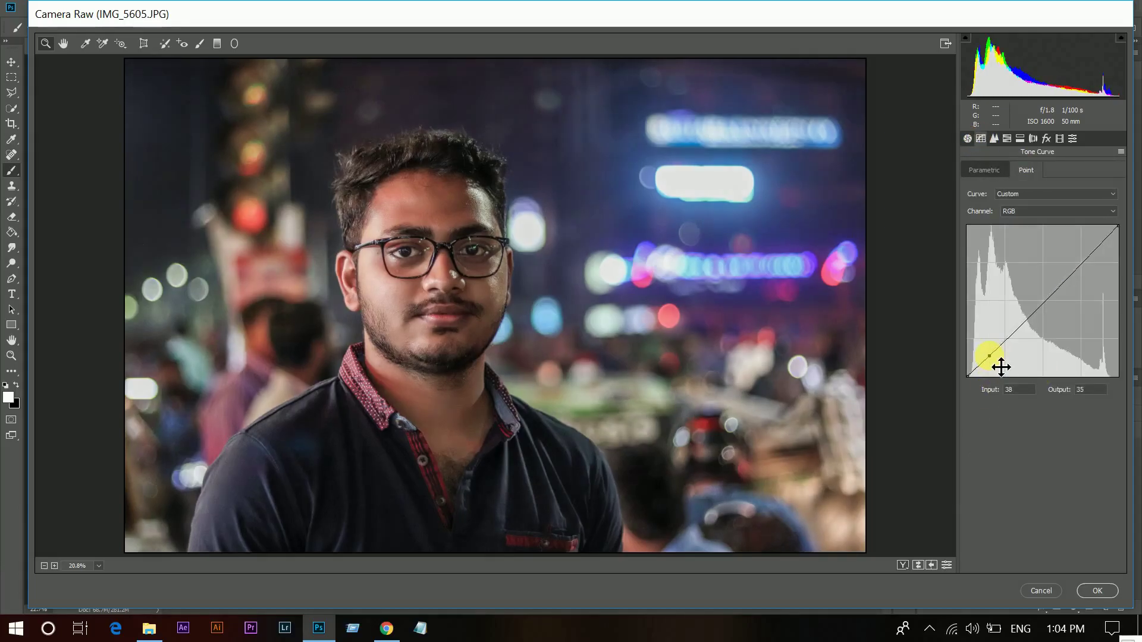
click(1022, 392)
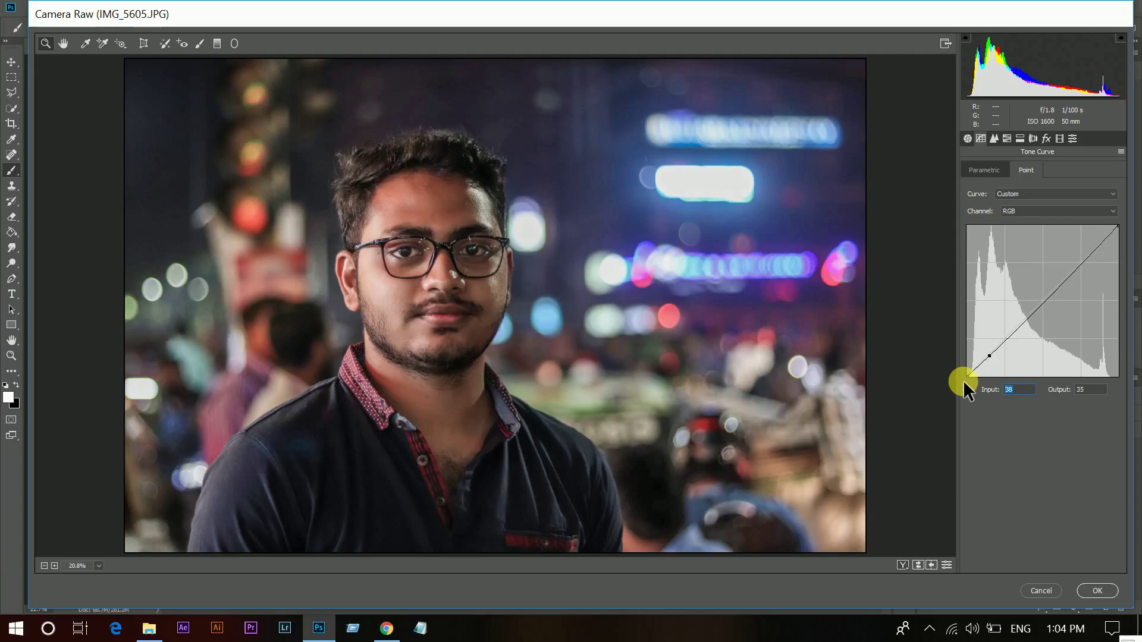
text(604)
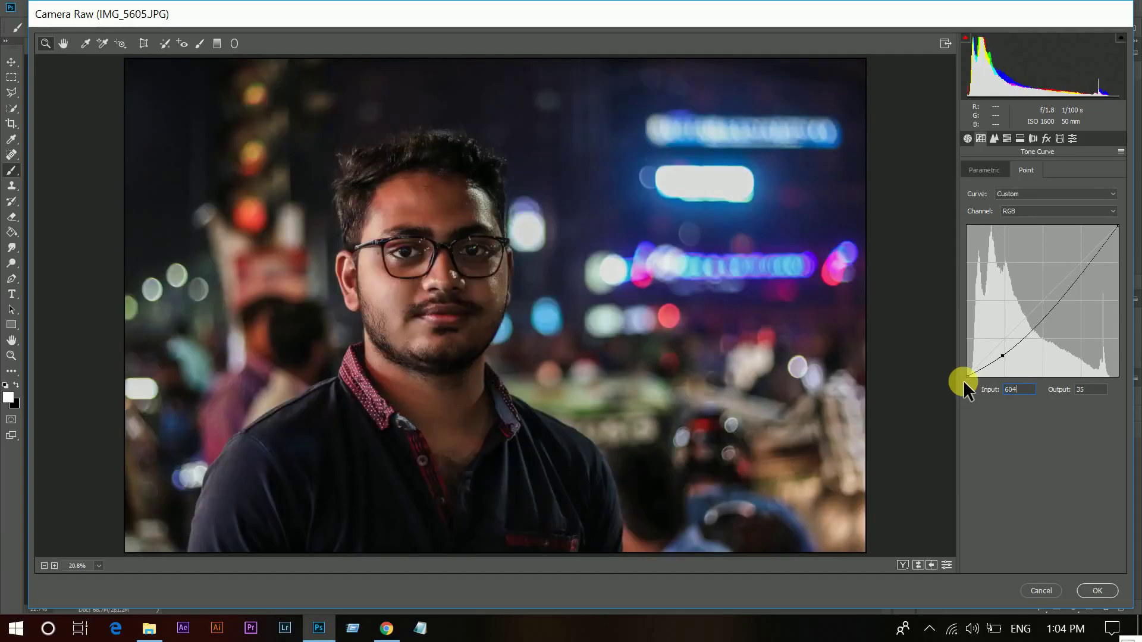
text(6)
click(1024, 393)
click(1017, 396)
key(BackSpace)
click(1099, 390)
text(46)
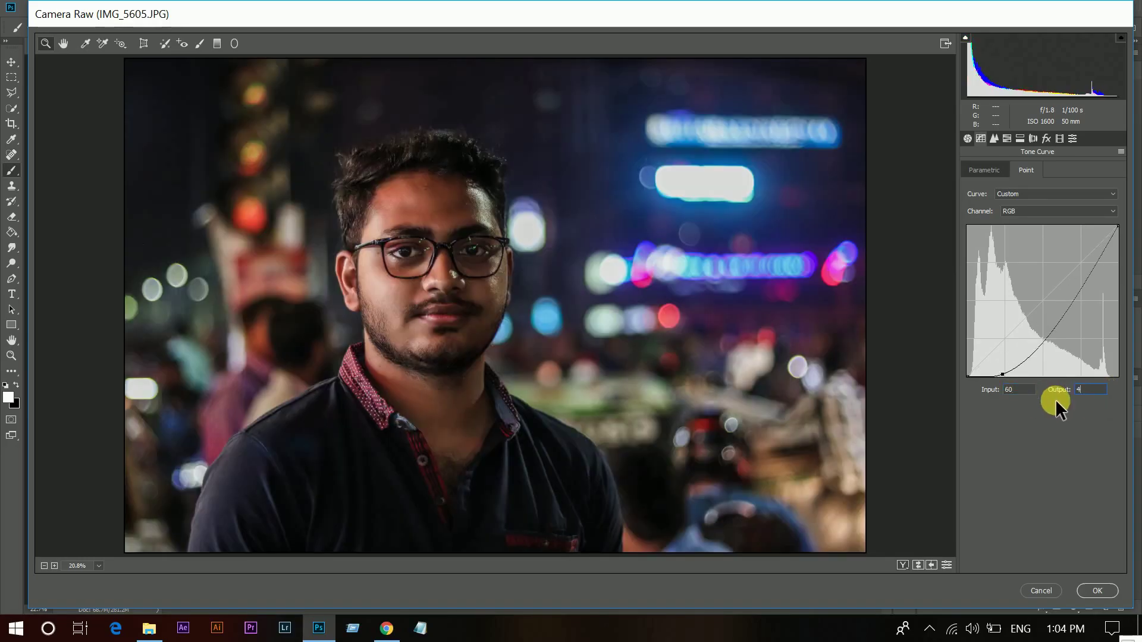
Step: Add a second point to the RGB tone curve with input 87 and output 76
click(1022, 330)
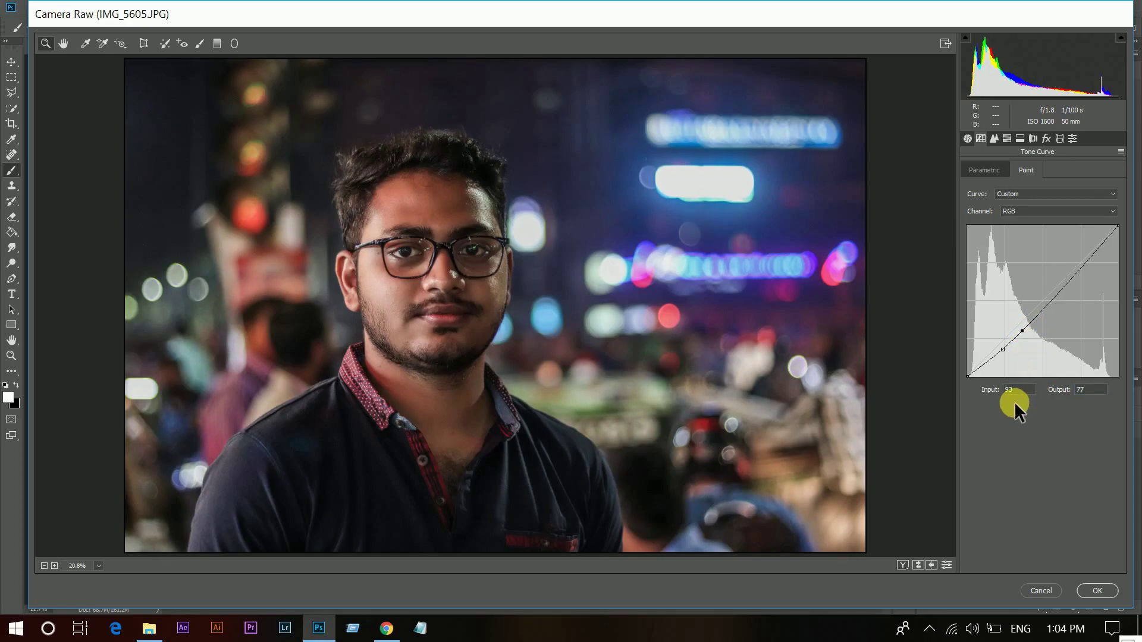
click(999, 392)
text(87)
click(1091, 390)
key(Down)
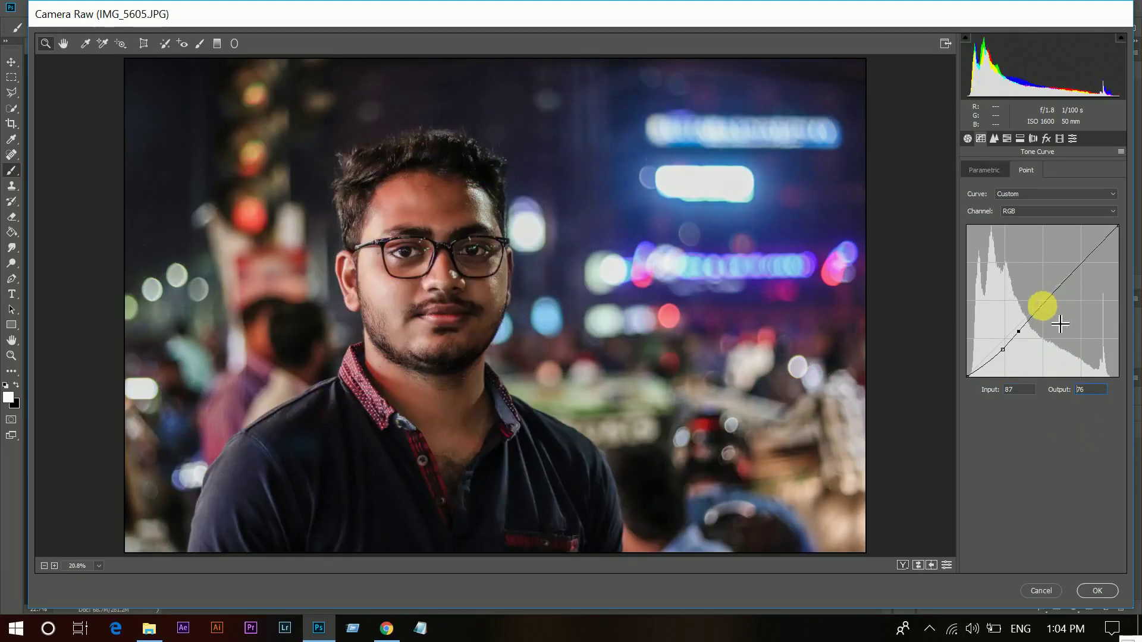
Step: Add a midtone point to the RGB tone curve with input 131 and output 130
click(1042, 306)
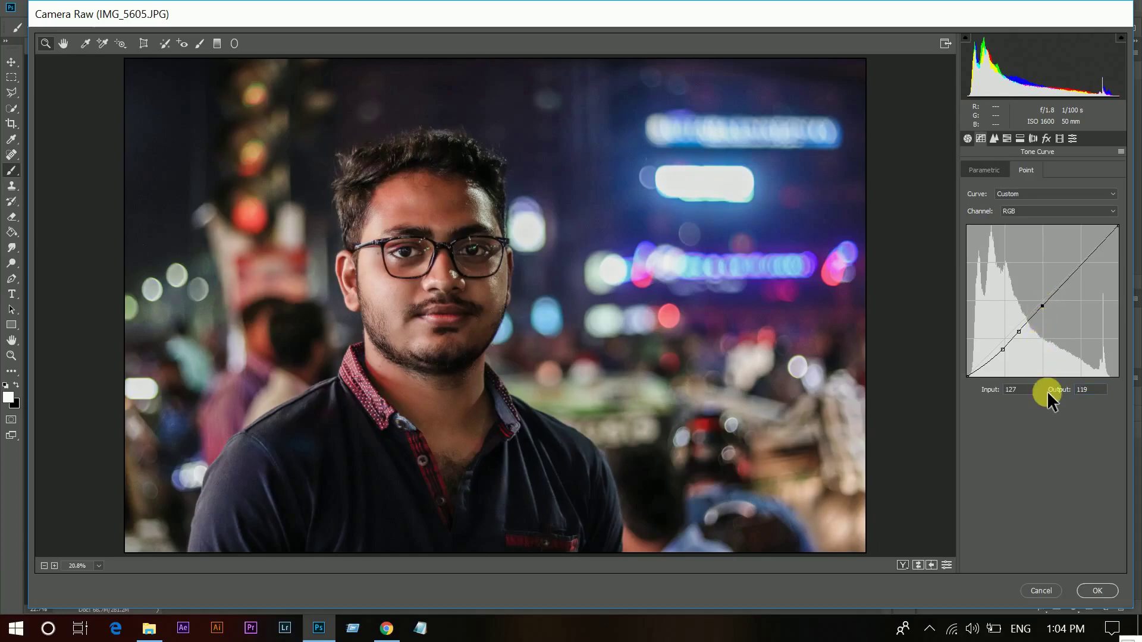
drag(1026, 394, 991, 391)
text(1)
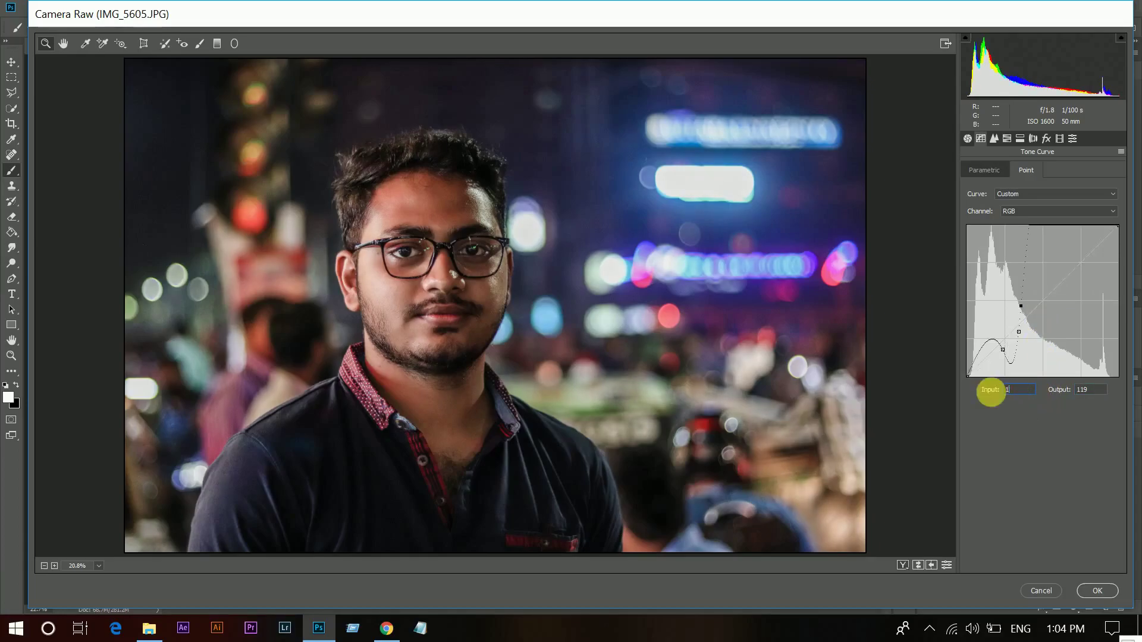
text(31)
click(1088, 390)
text(13)
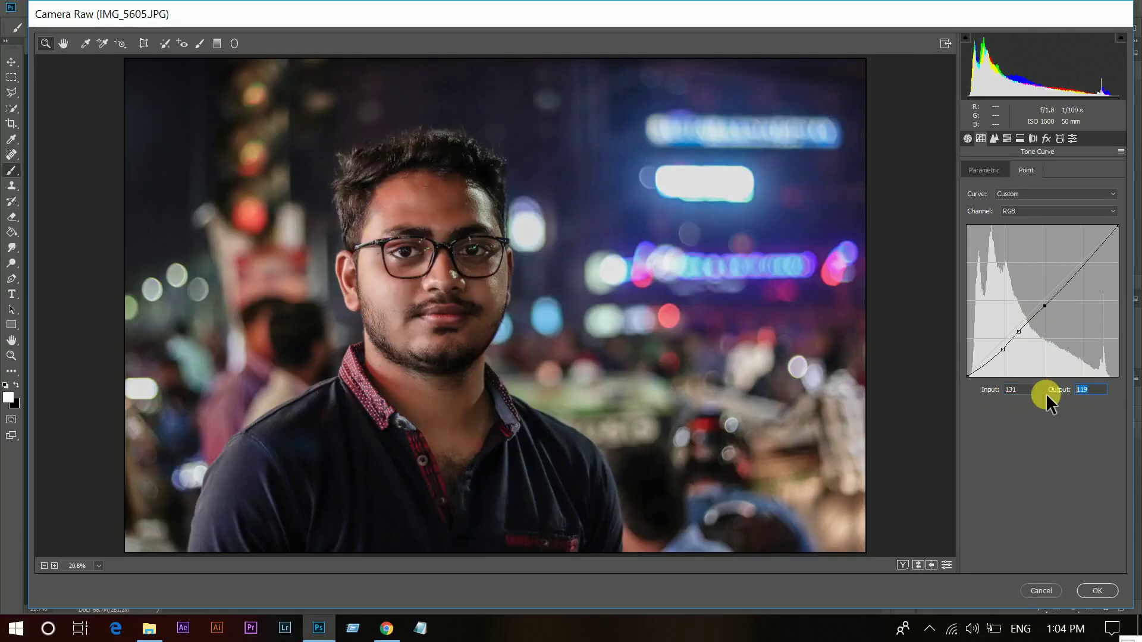
text(0)
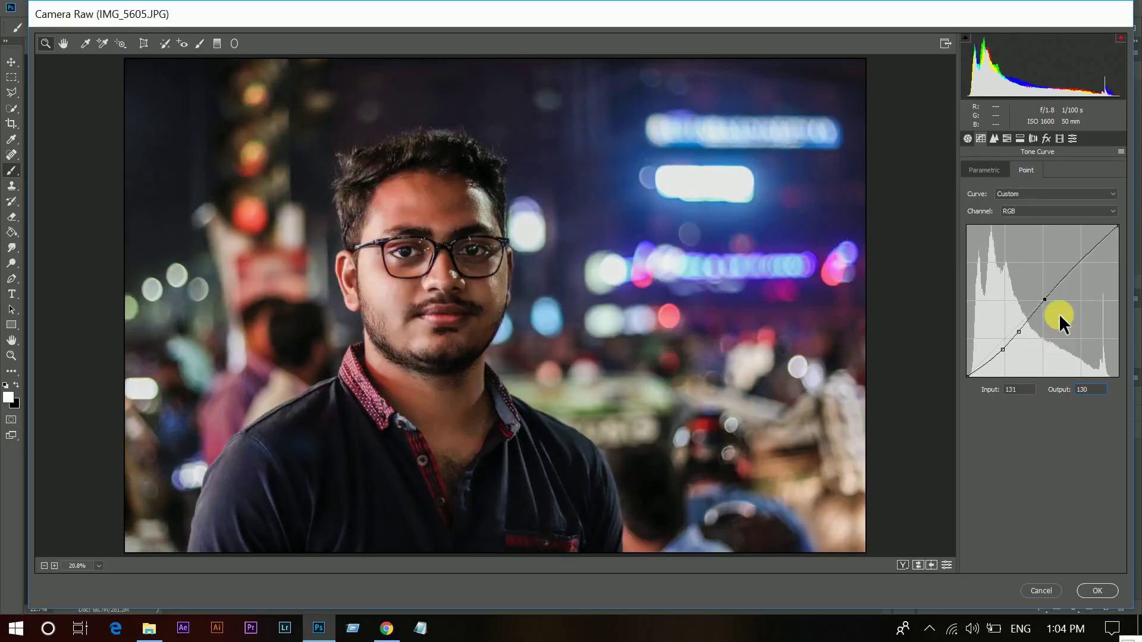
Step: Add an upper-midtone point to the RGB tone curve with input 158 and output 162
click(1069, 274)
drag(1021, 394, 995, 397)
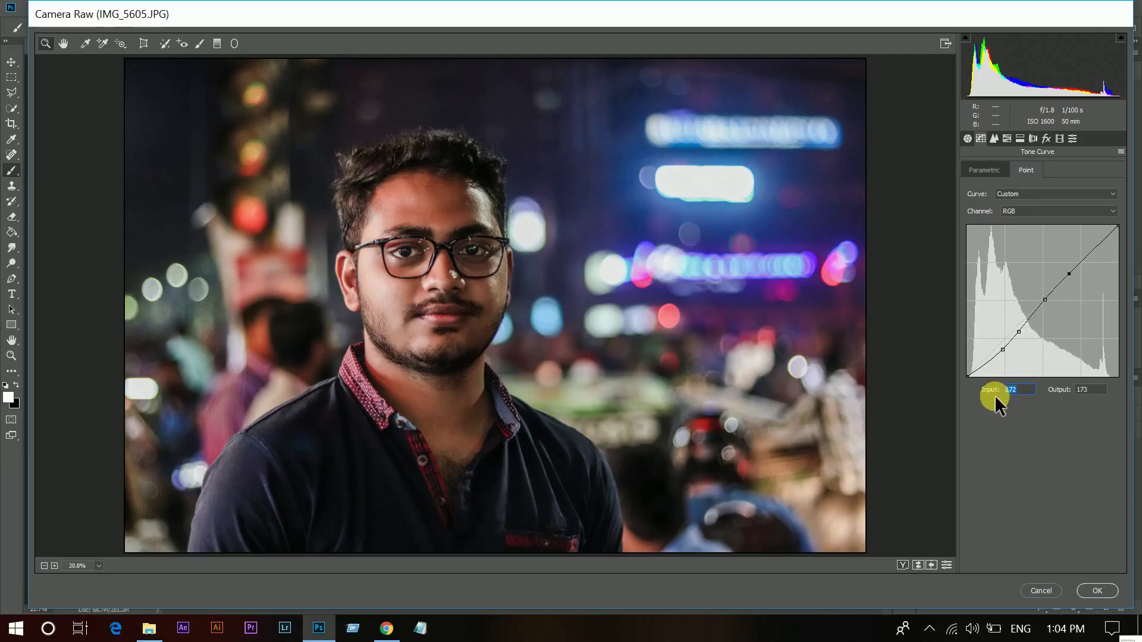
text(158)
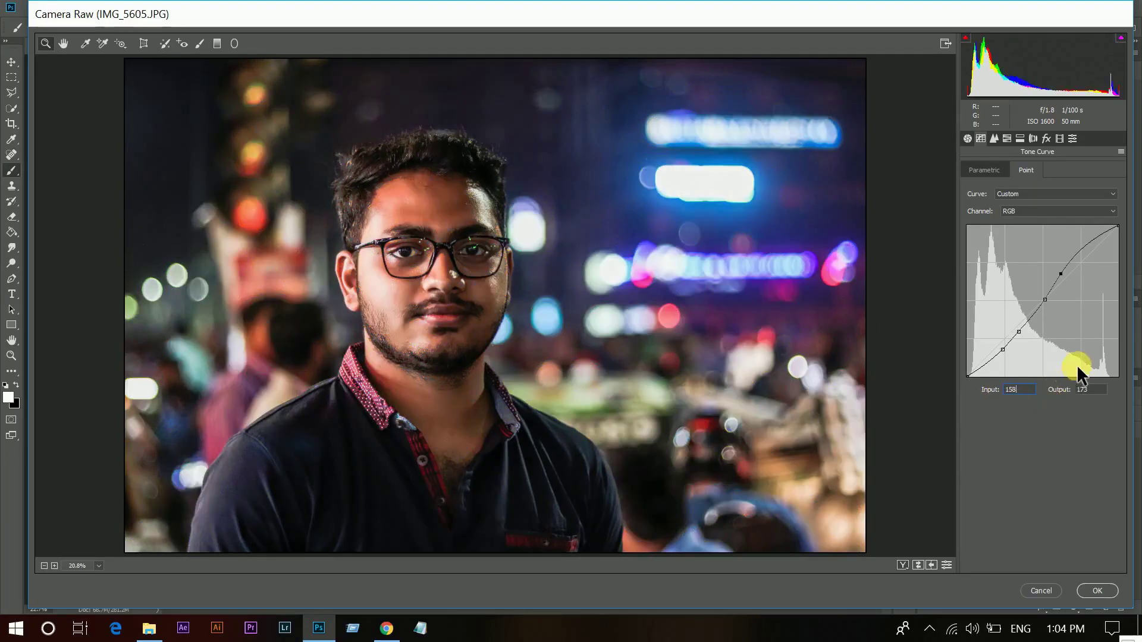
key(Tab)
text(162)
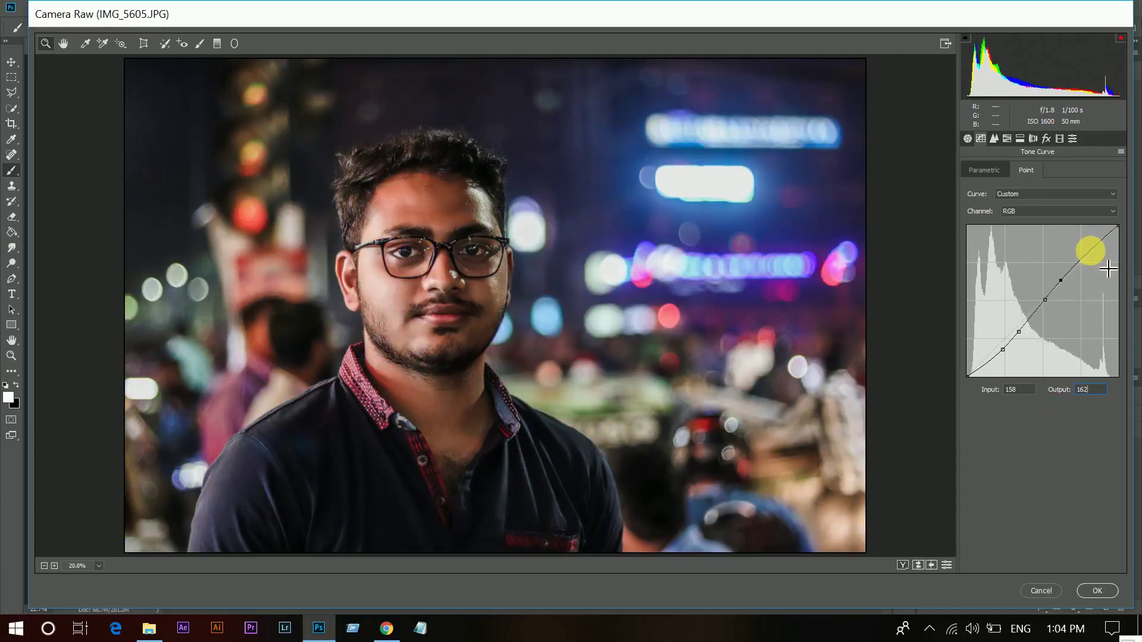
Step: Add a highlight point to the RGB tone curve with input 190 and output 199
click(1088, 250)
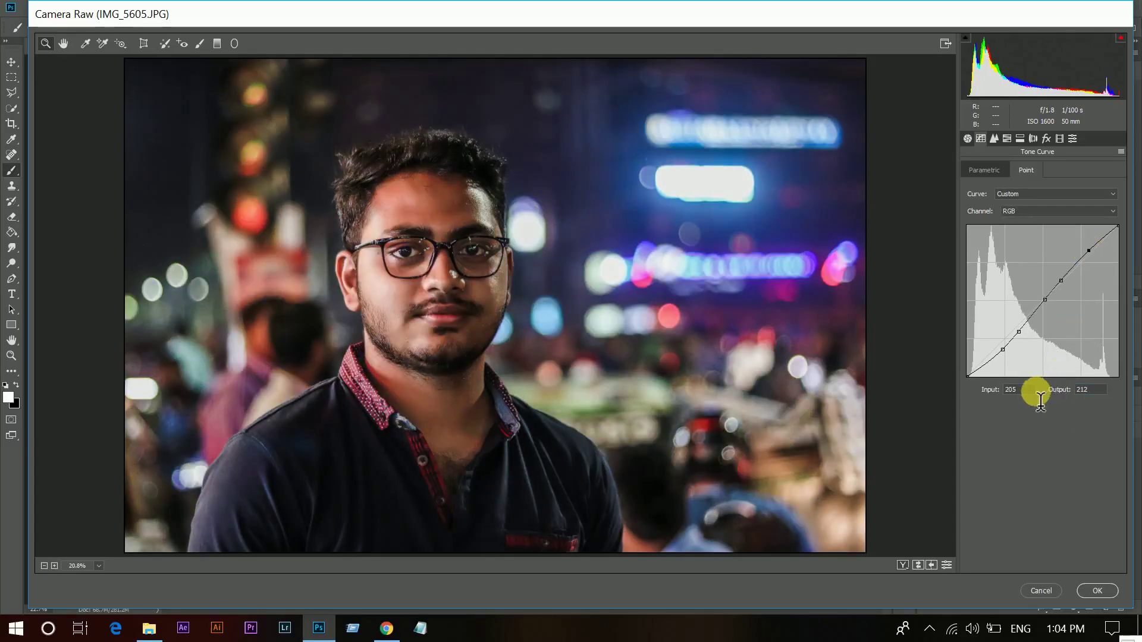
click(993, 390)
text(19)
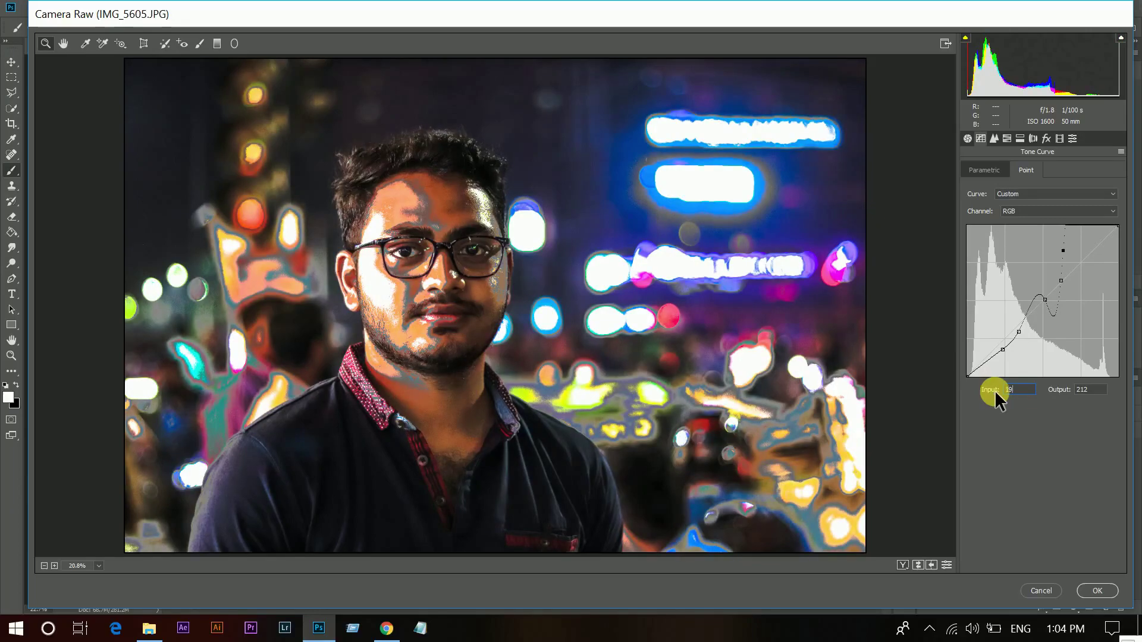
text(0)
click(1089, 390)
text(199)
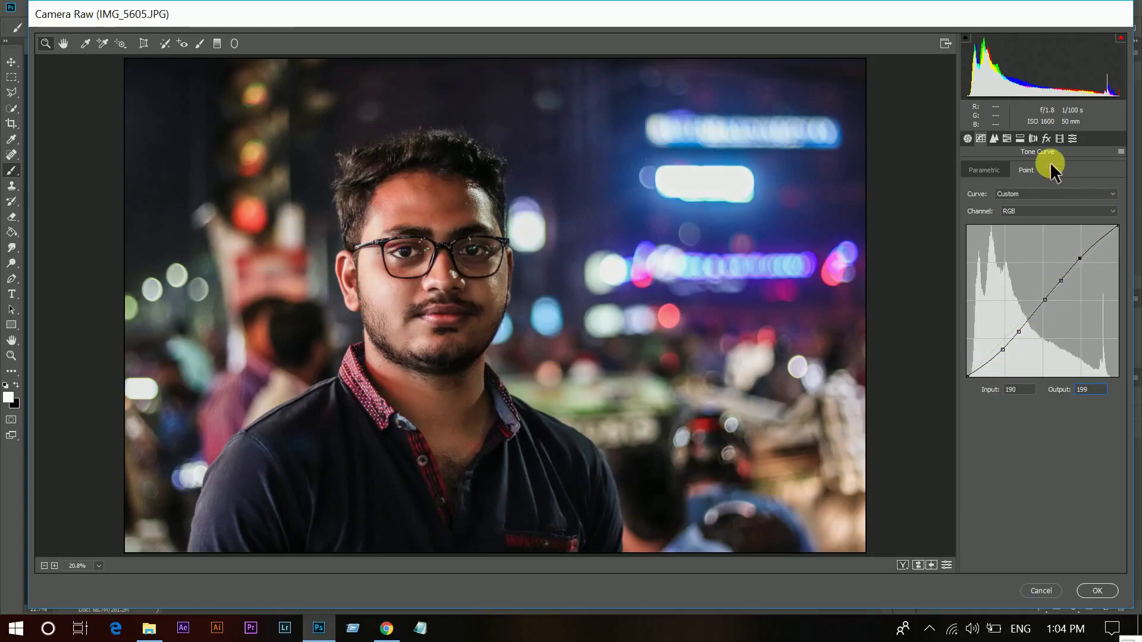
Step: Set the sharpening amount to 82 and the sharpening masking to 100
click(999, 138)
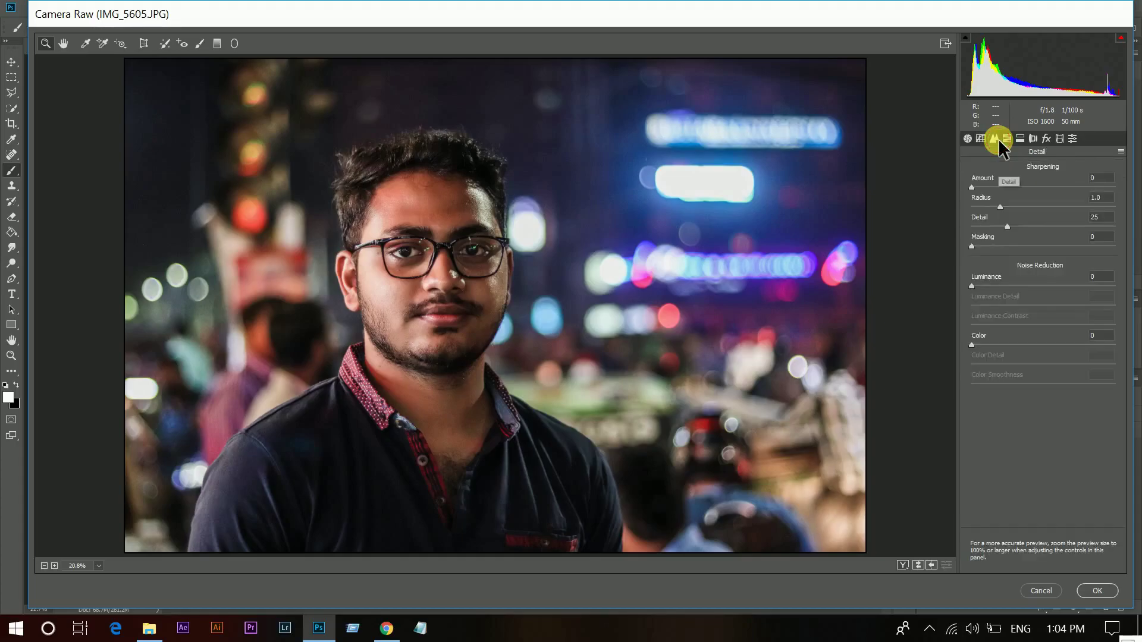
click(1035, 188)
drag(1036, 188, 1047, 188)
key(Up)
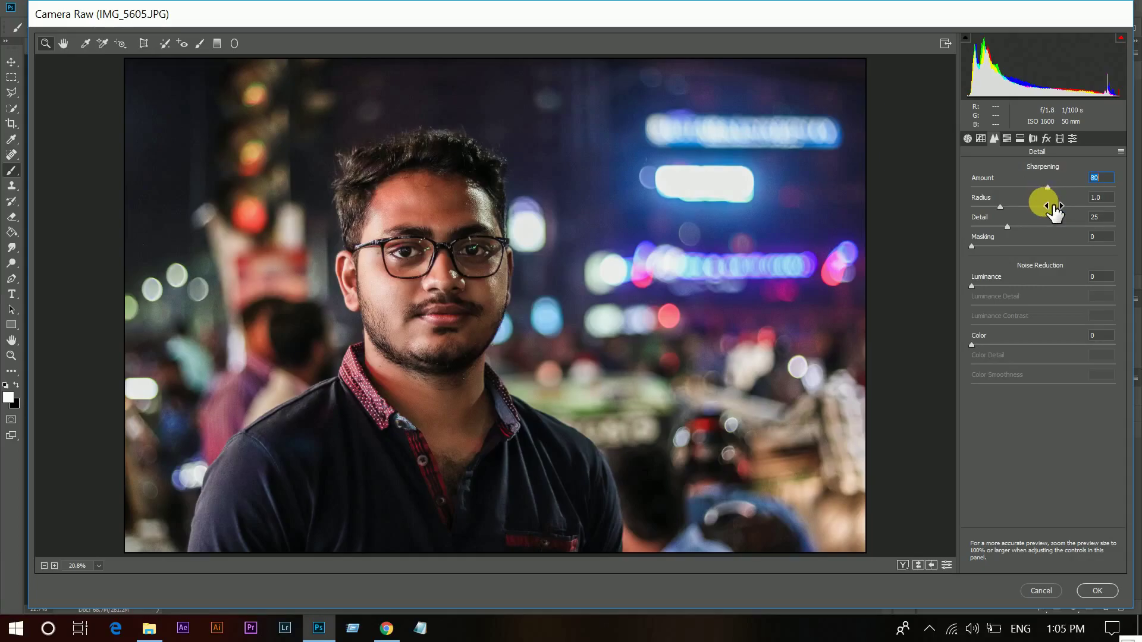
drag(976, 247, 1130, 256)
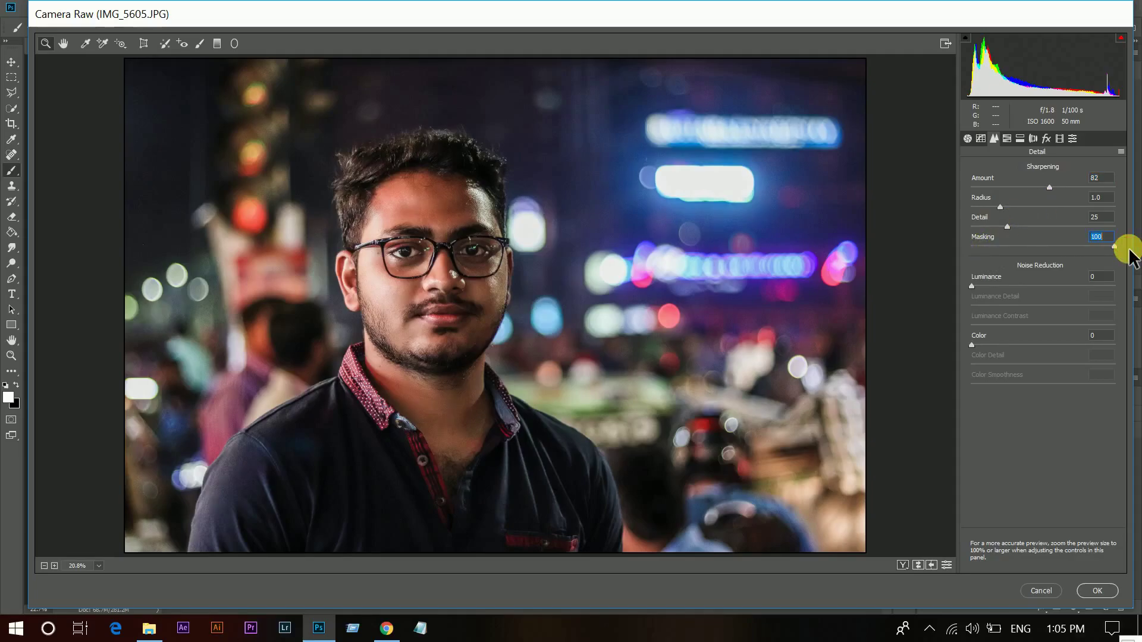
key(alt)
key(alt)
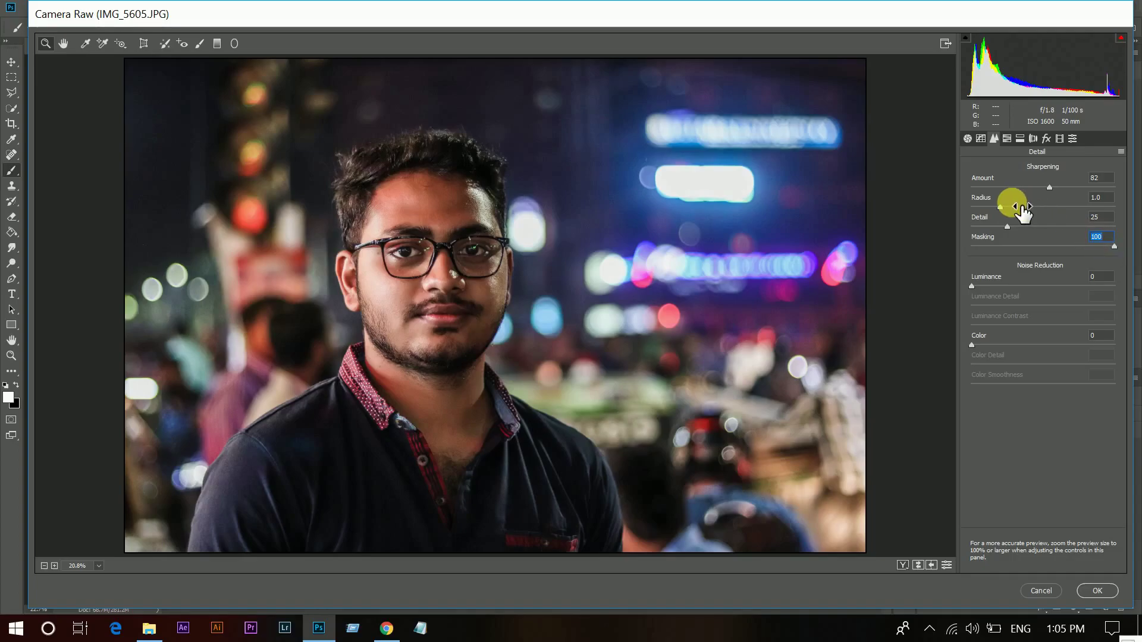
Step: Set the sharpening radius to 0.8 and detail to 34, and the color noise reduction to 25
click(1000, 207)
drag(1001, 206, 997, 205)
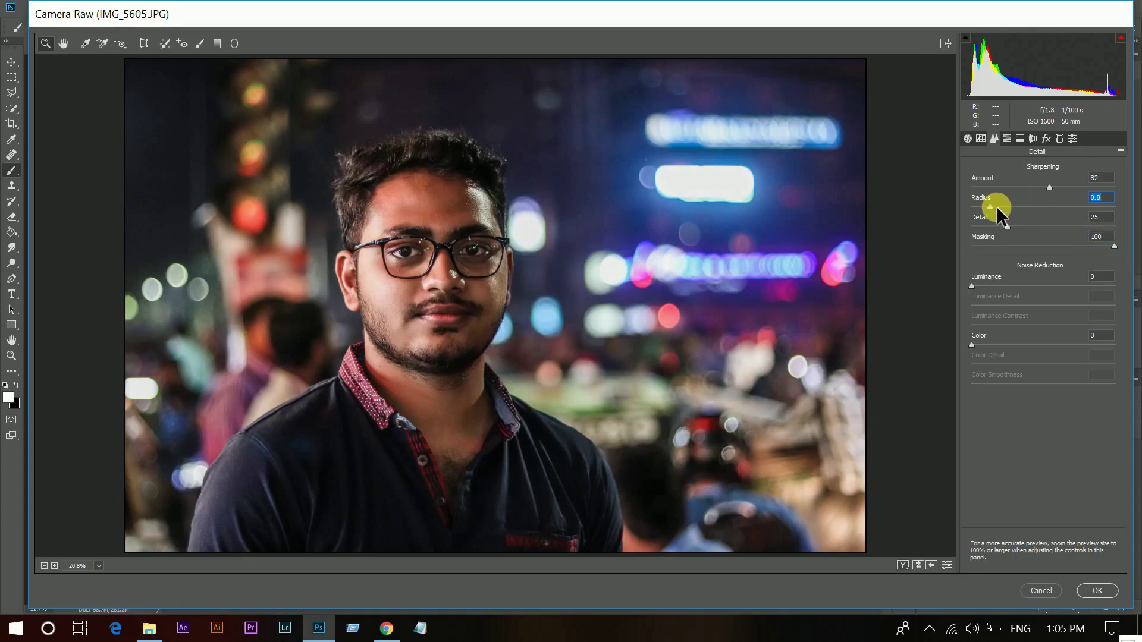
click(1022, 223)
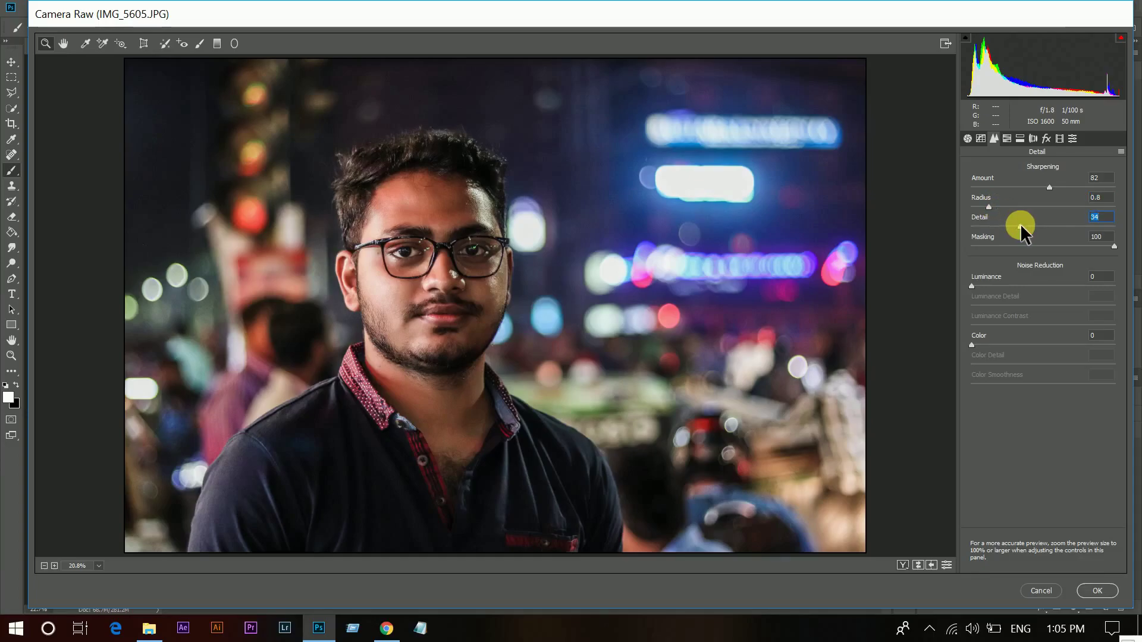
click(994, 344)
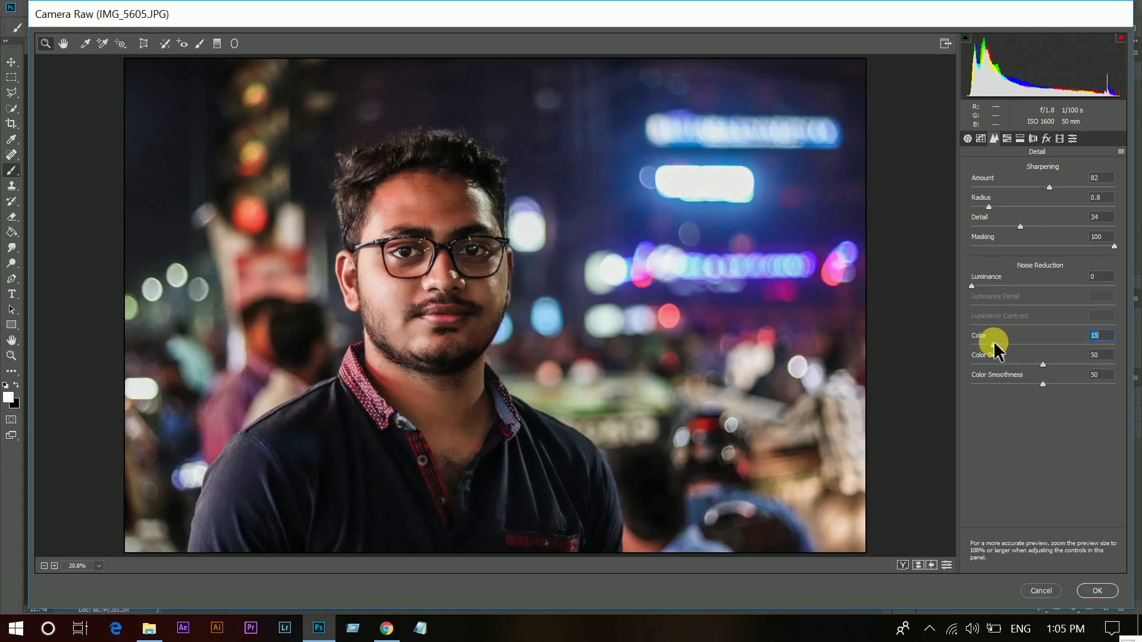
drag(1004, 345, 1007, 346)
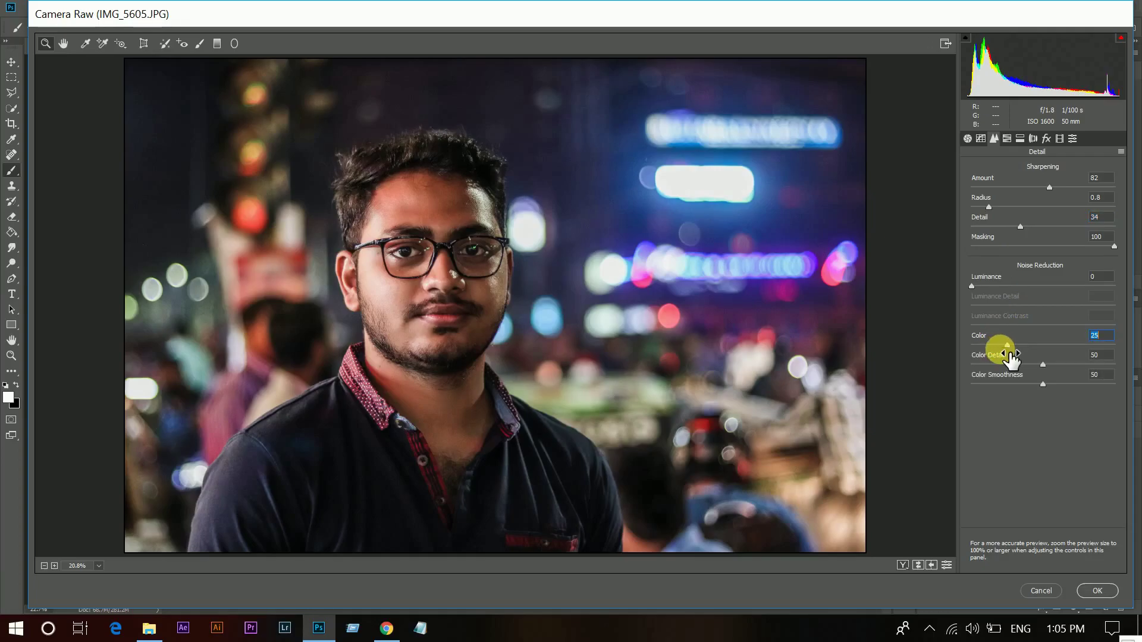
Step: Shift the hue of the reds to +26 in the HSL adjustments
click(1006, 141)
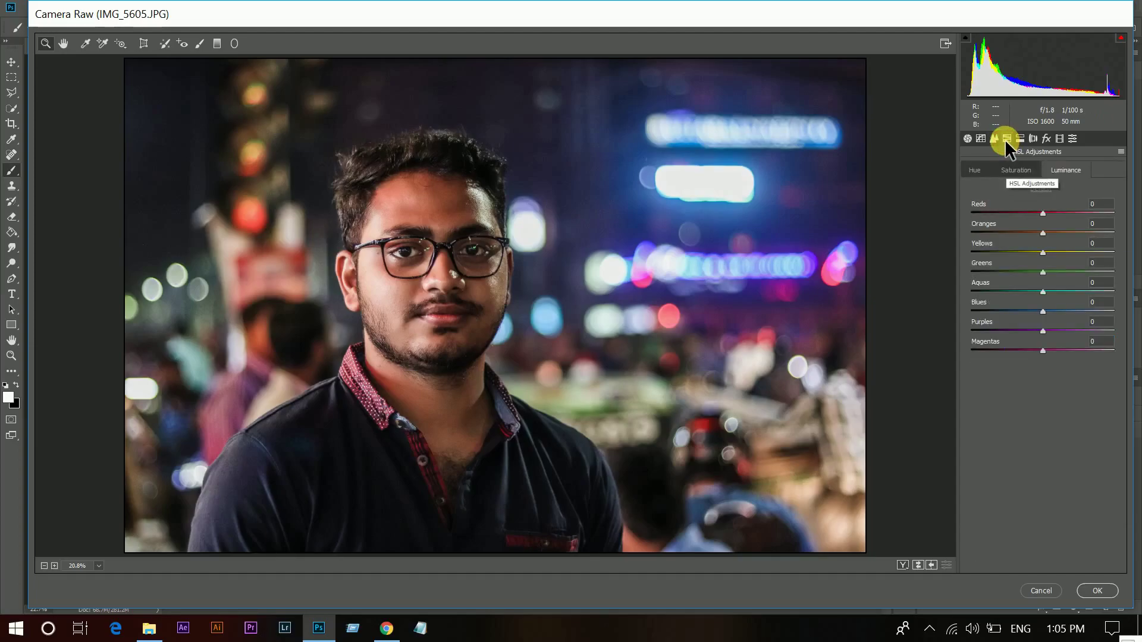
click(976, 169)
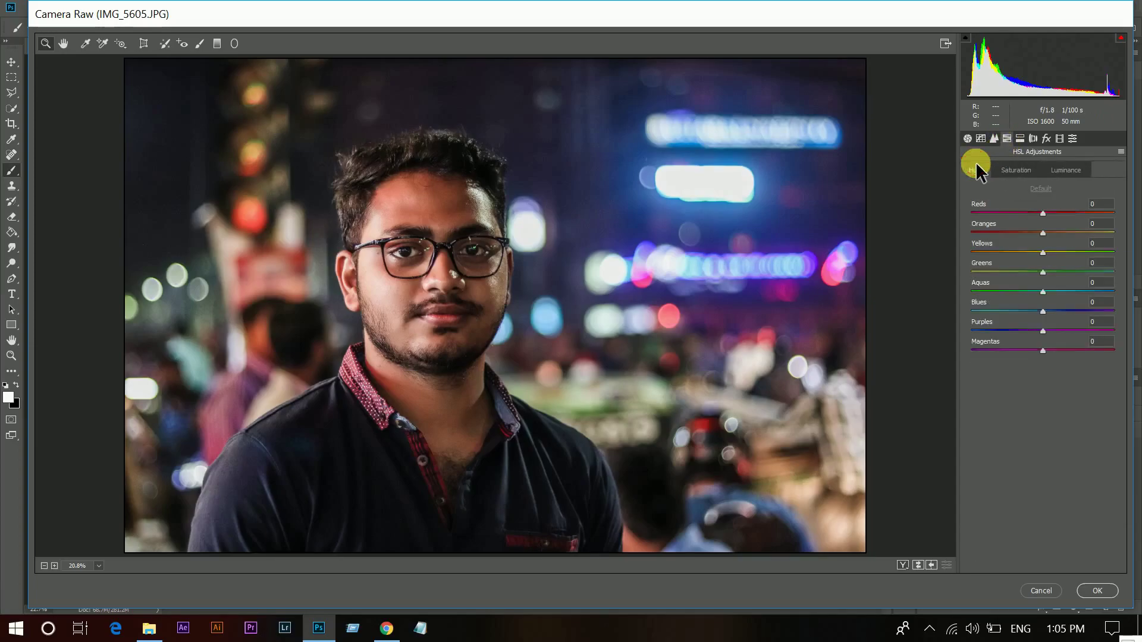
click(1068, 213)
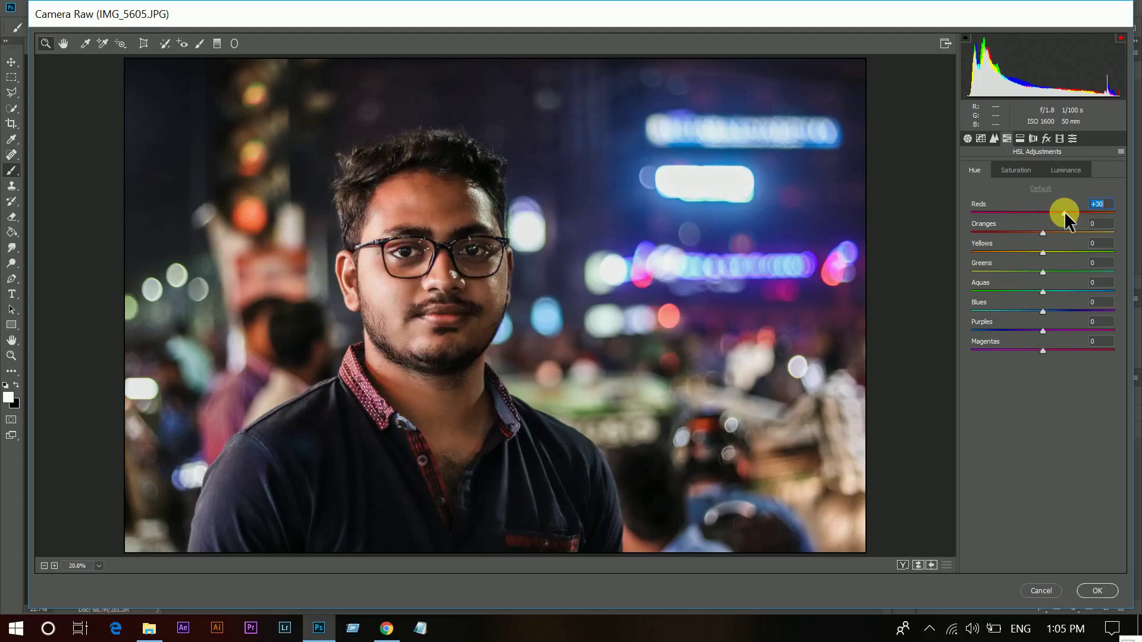
drag(1062, 212, 1060, 212)
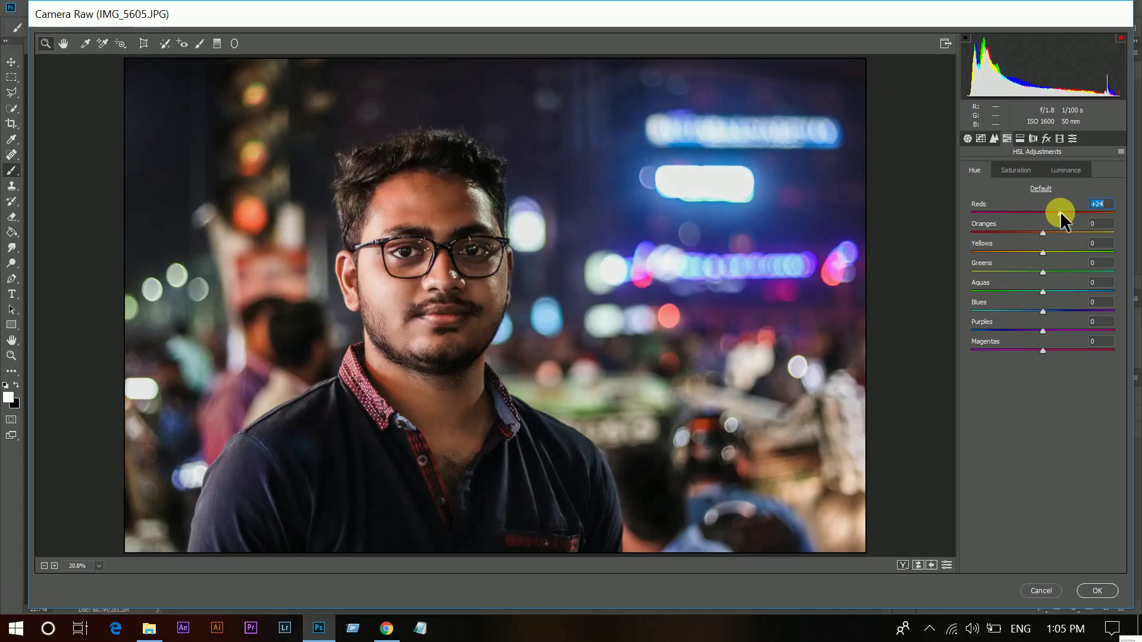
key(Up)
key(Up)
Step: Set the hue of the yellows and greens to -100, the aquas to +45 and the blues to -10
drag(1010, 252, 956, 272)
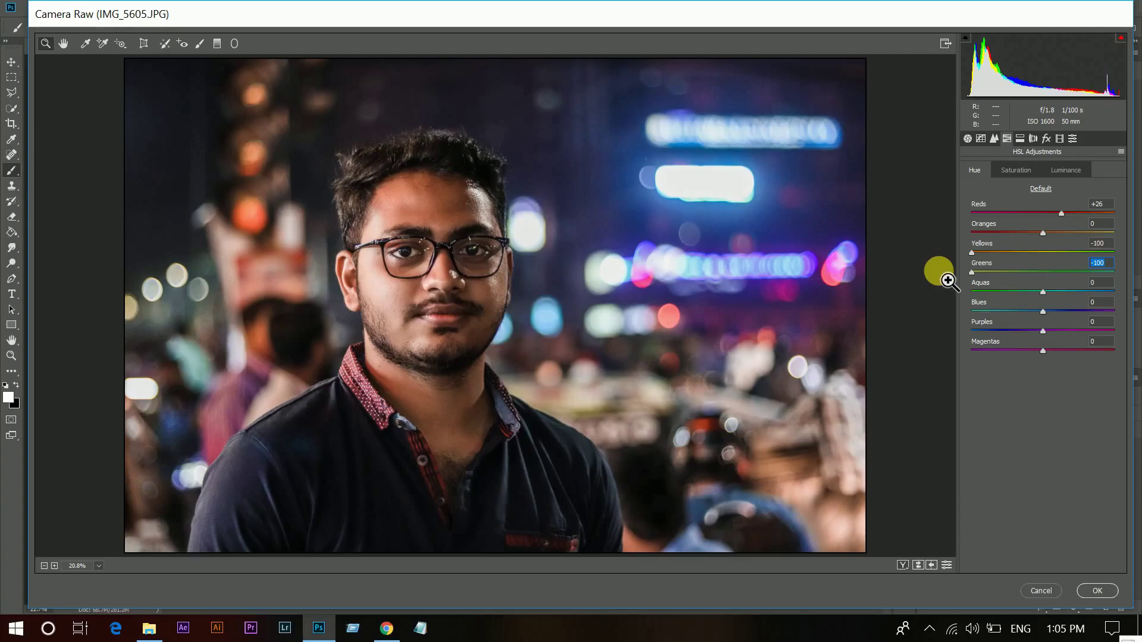
drag(1042, 292, 1074, 311)
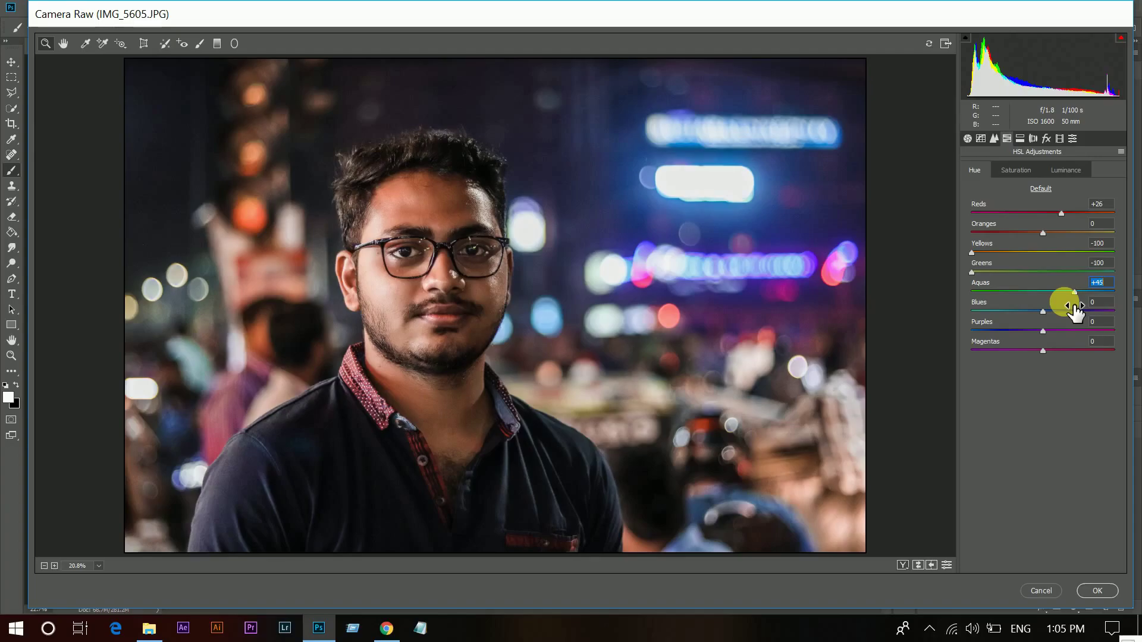
click(1021, 310)
drag(1028, 312, 1032, 313)
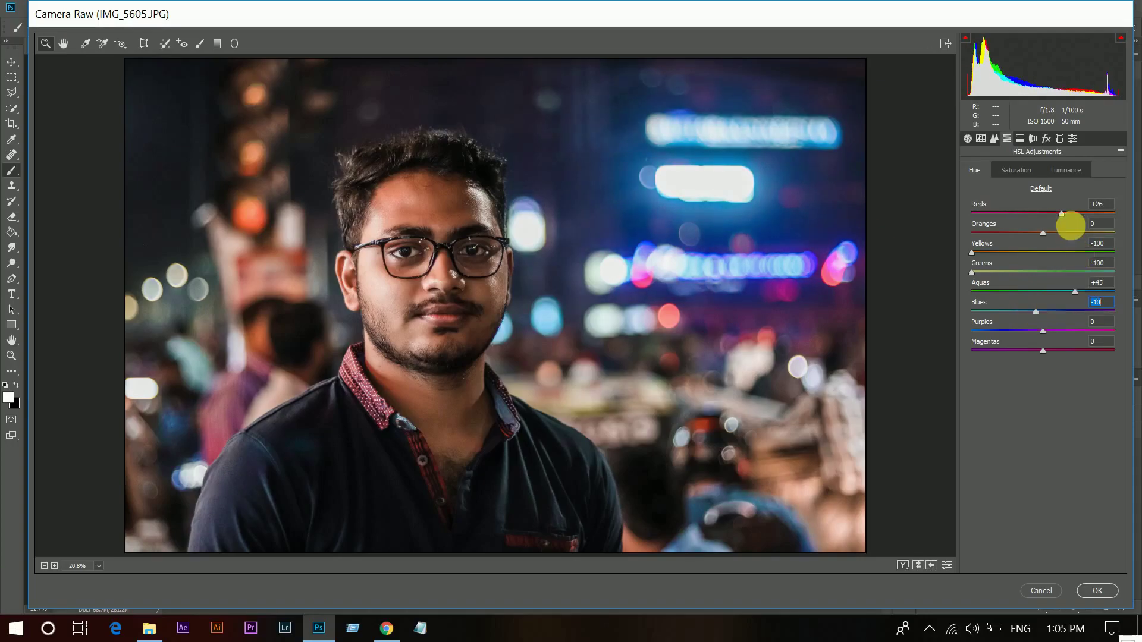
Step: Reduce the HSL saturation of the oranges to -15 and the aquas to -74
click(1005, 169)
mouse_move(1043, 231)
mouse_down()
mouse_move(1006, 229)
mouse_move(1024, 233)
mouse_up()
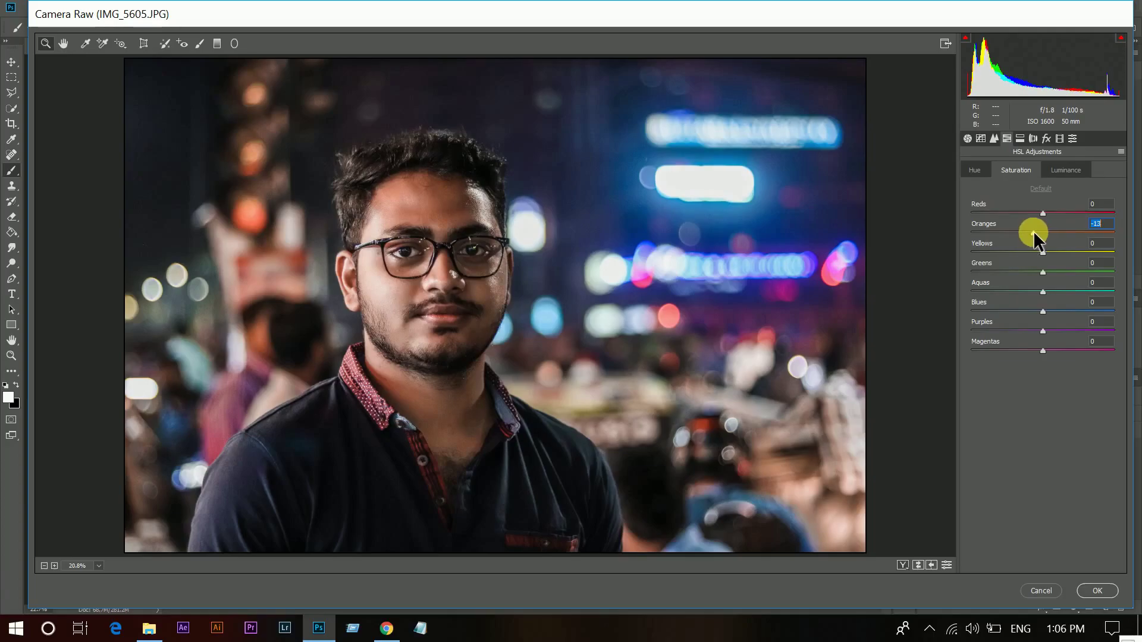
drag(1033, 231, 1026, 230)
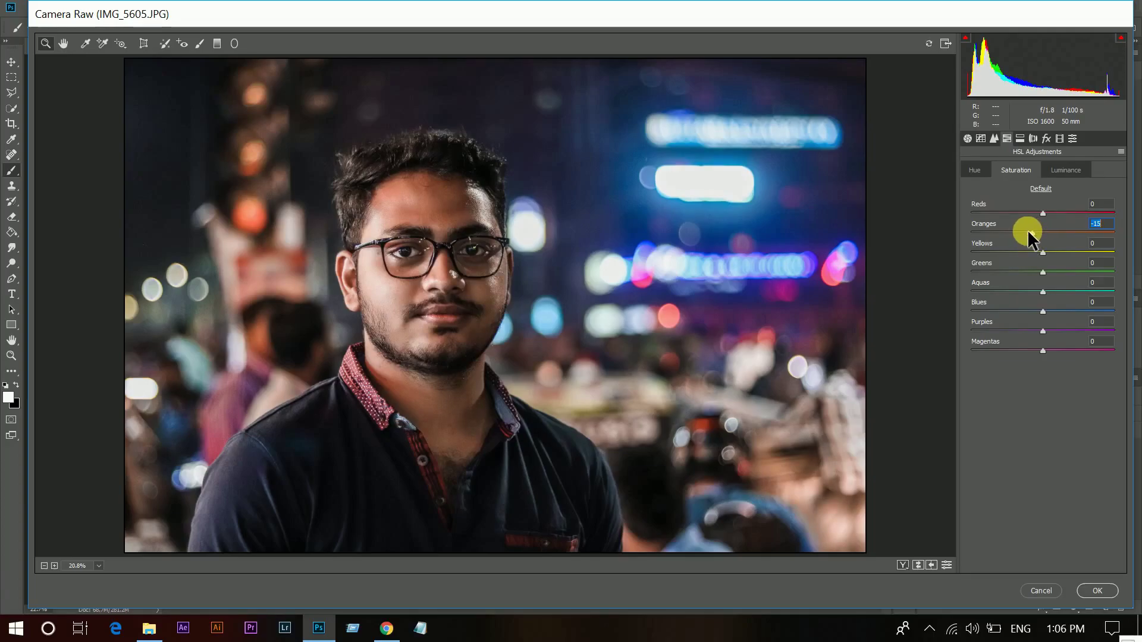
drag(1042, 291, 988, 290)
drag(993, 289, 993, 289)
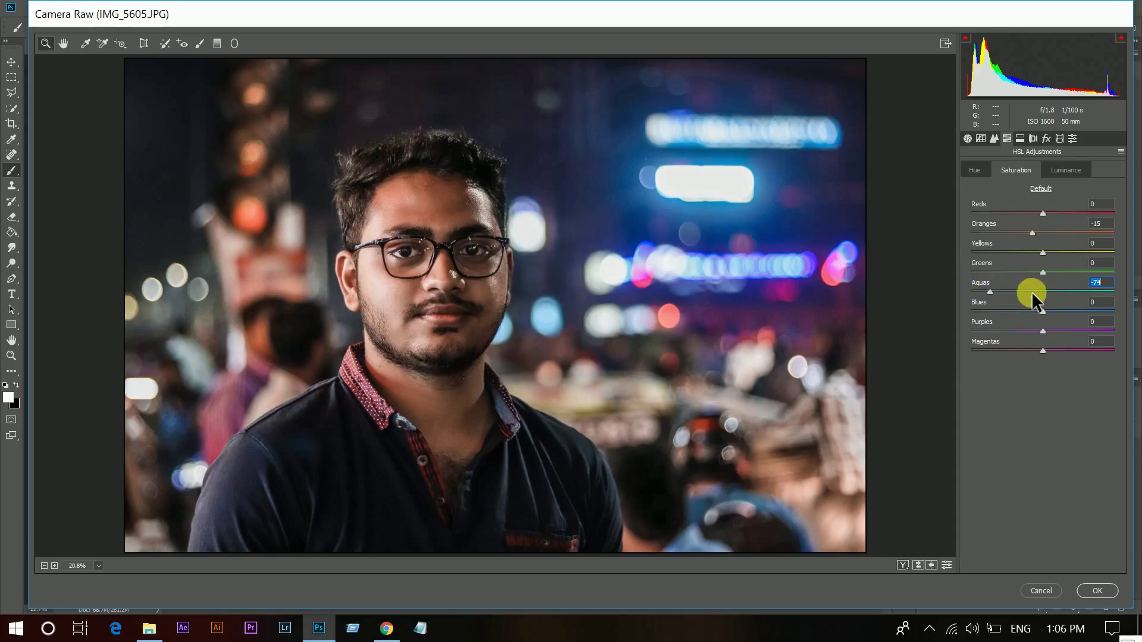
Step: Reduce the saturation of the blues to -79, the purples to -11 and the magentas to -23
click(989, 310)
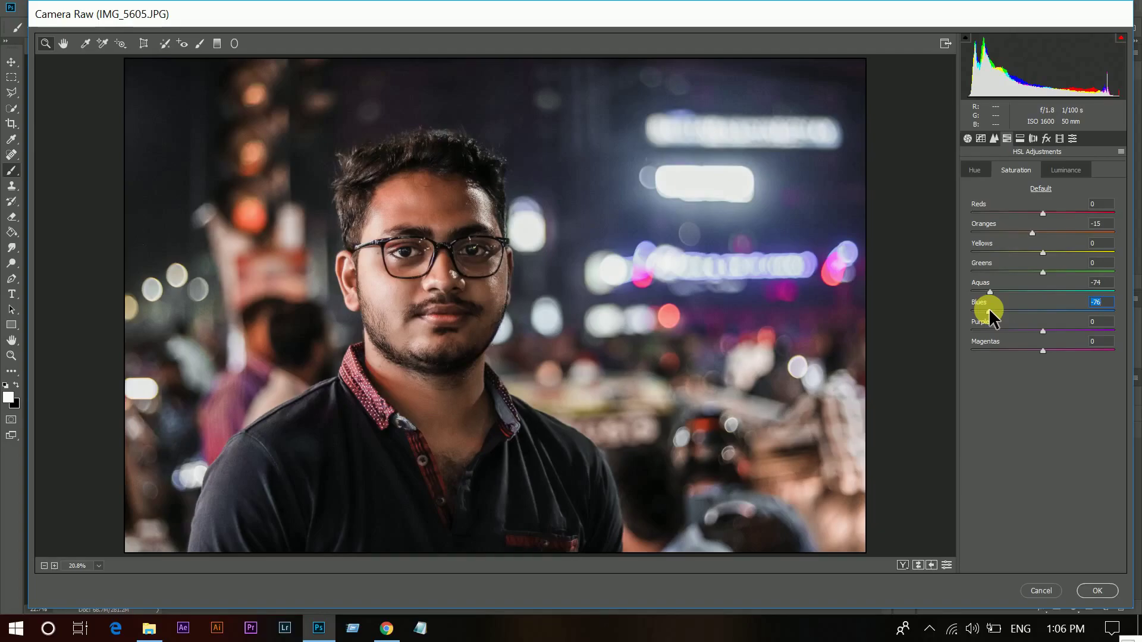
drag(989, 310, 989, 310)
click(1014, 330)
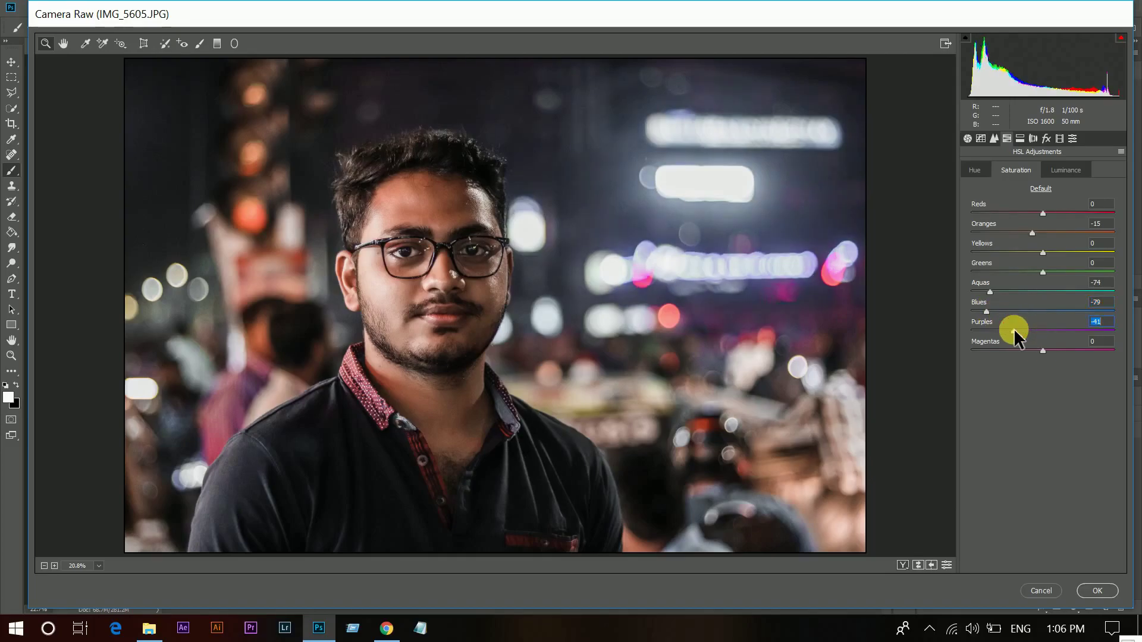
drag(1015, 329, 1028, 352)
click(1019, 350)
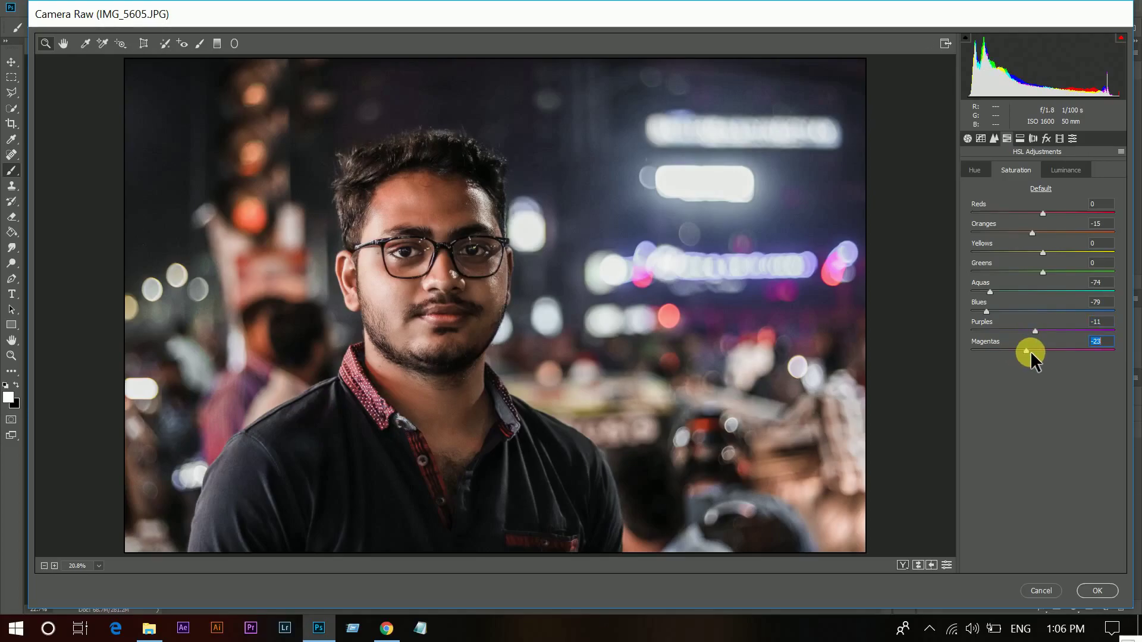
Step: Set the HSL luminance of the reds to -26 and of the oranges and yellows to +13
click(1076, 167)
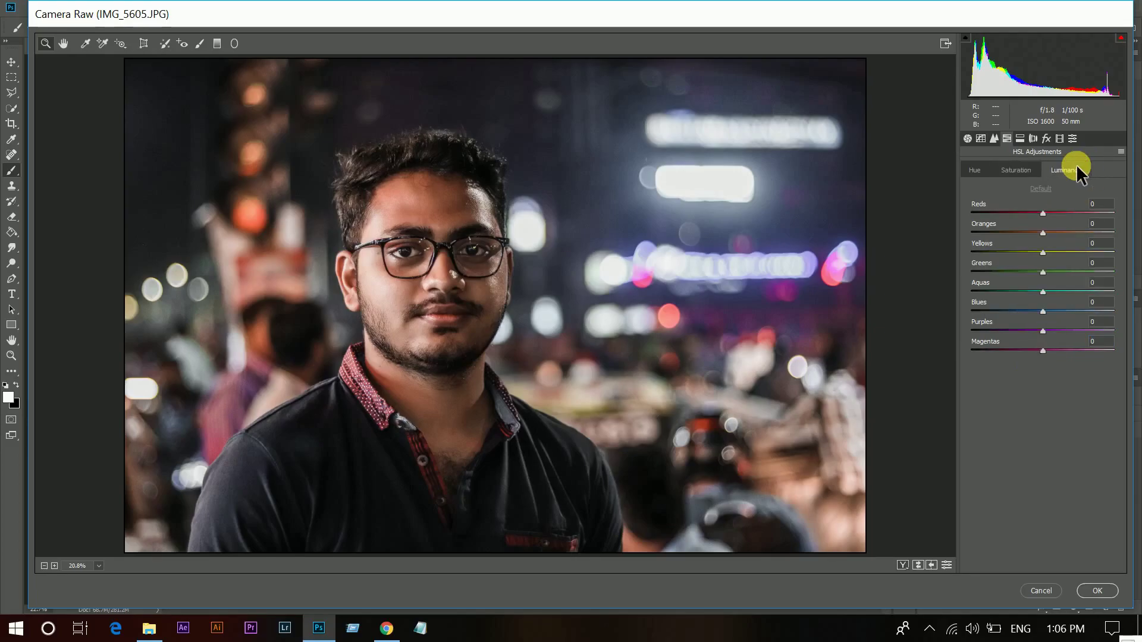
drag(1040, 212, 1023, 216)
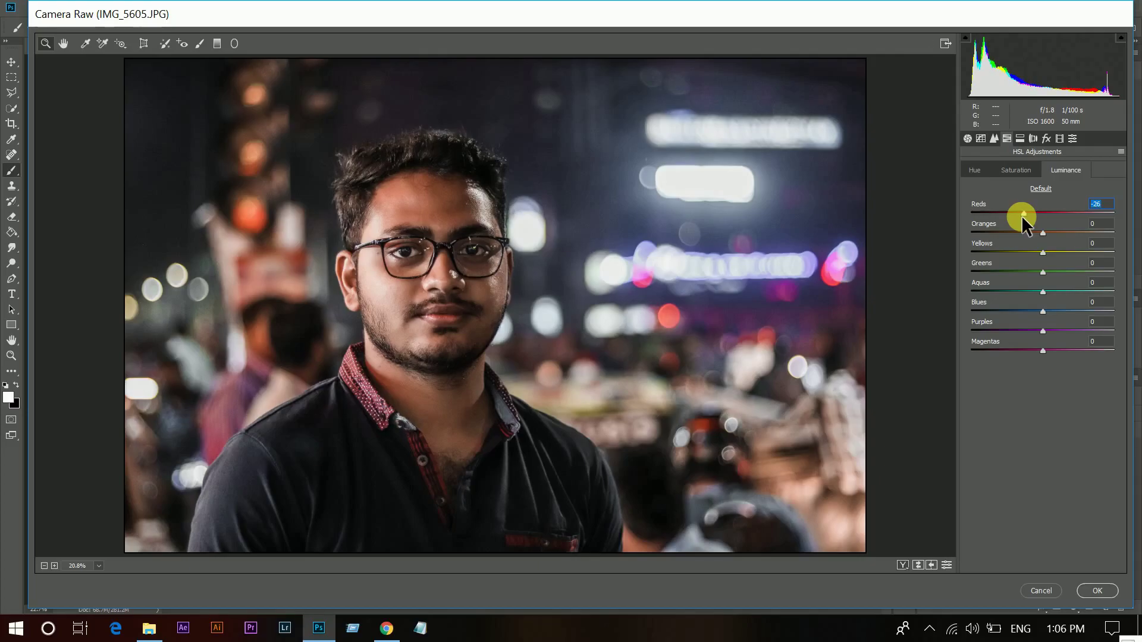
click(1057, 232)
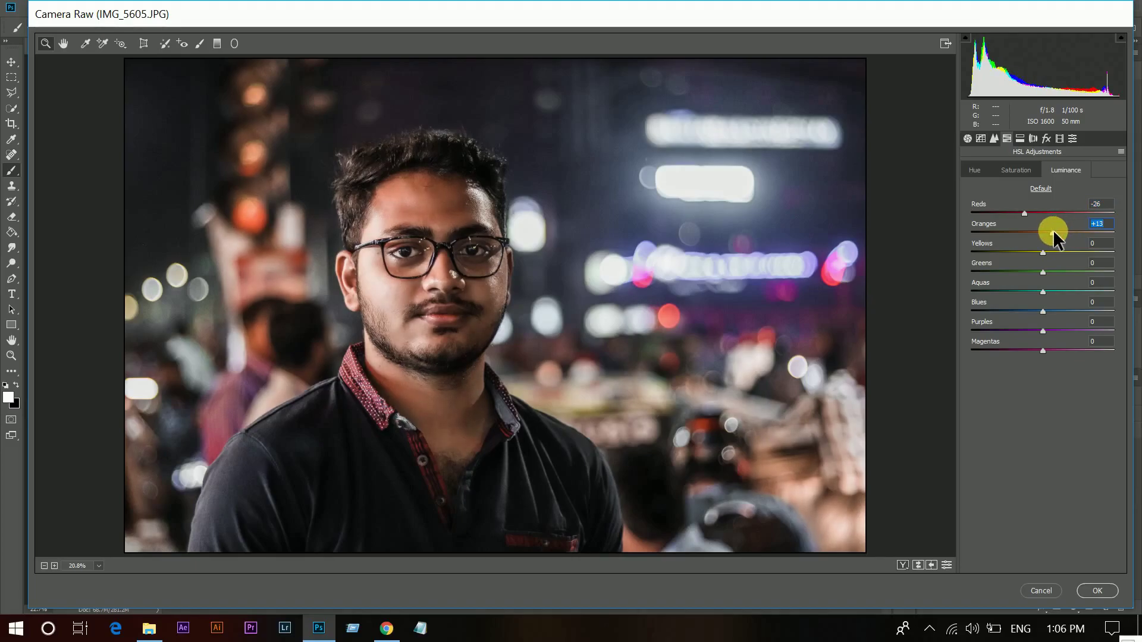
click(1052, 251)
Step: Set the luminance of the aquas to -95 and the blues to +13, and return to the saturation adjustments
click(1001, 291)
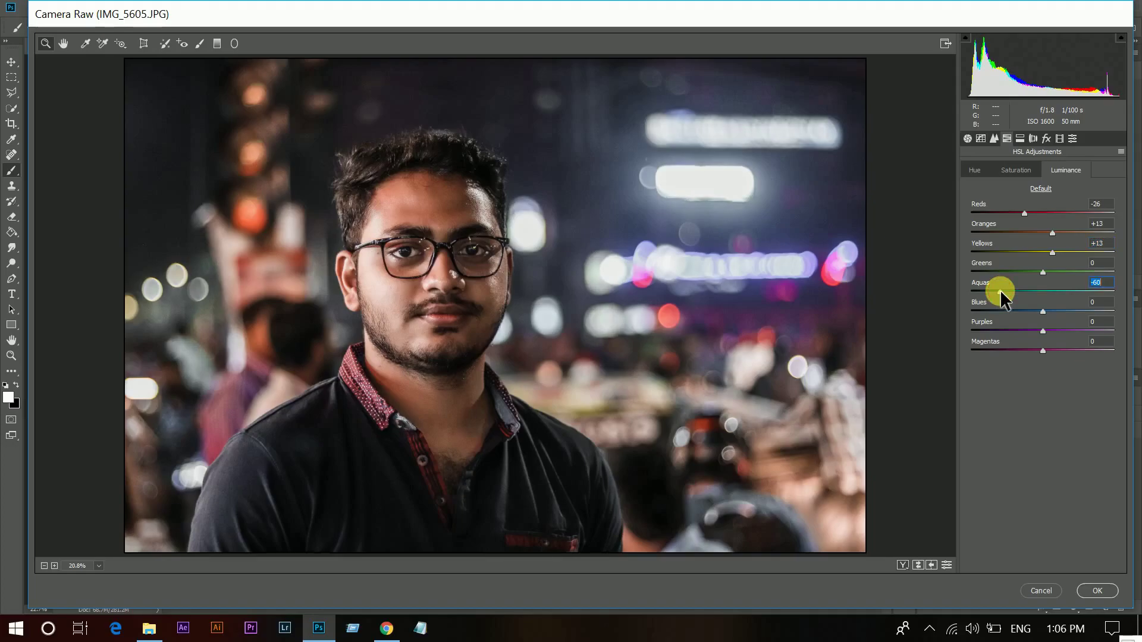
drag(1001, 290, 976, 292)
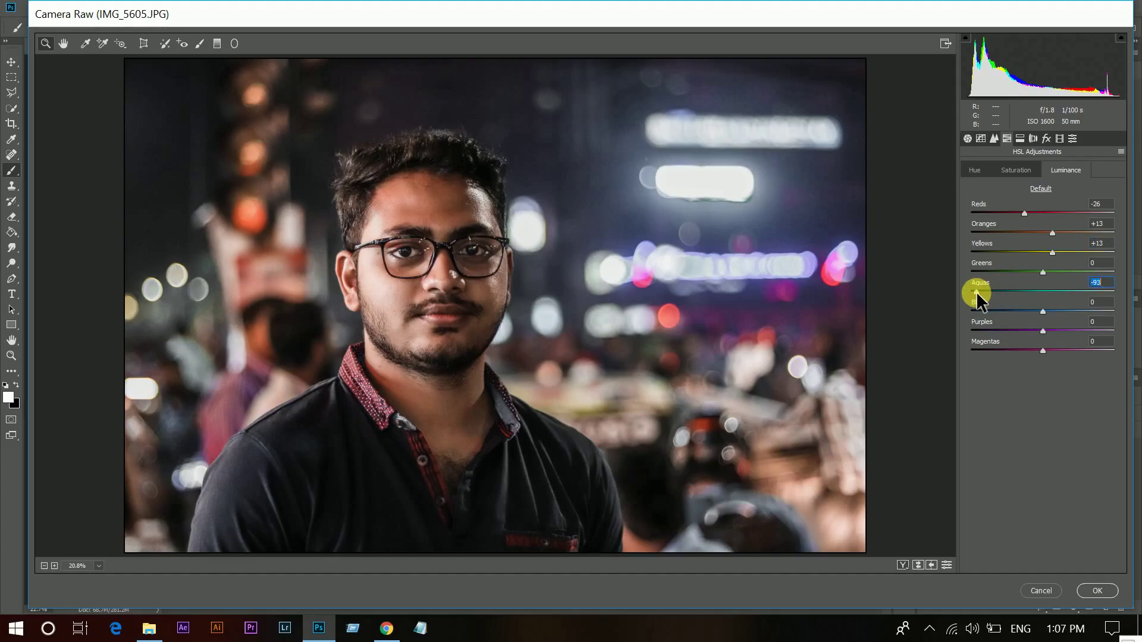
key(Down)
key(Down)
key(Tab)
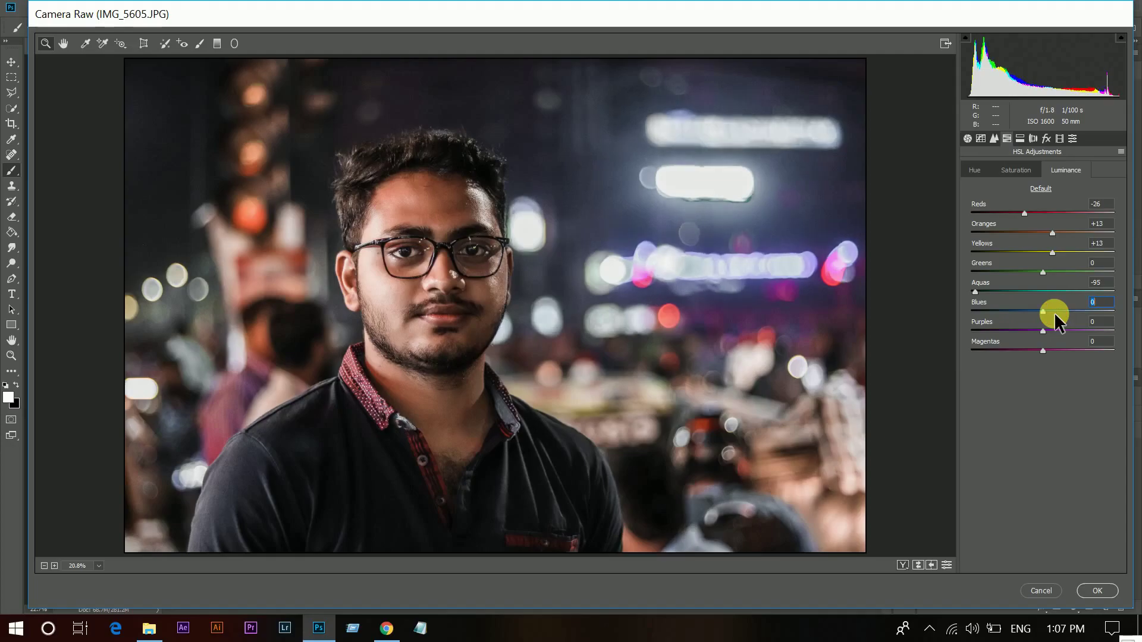
click(1054, 311)
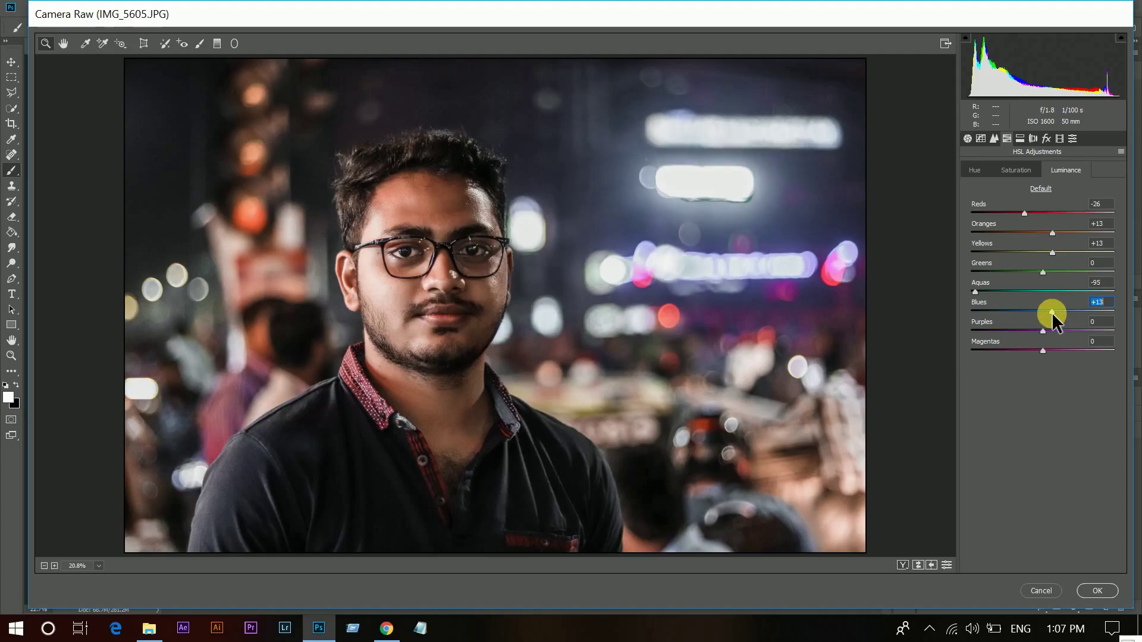
click(1029, 167)
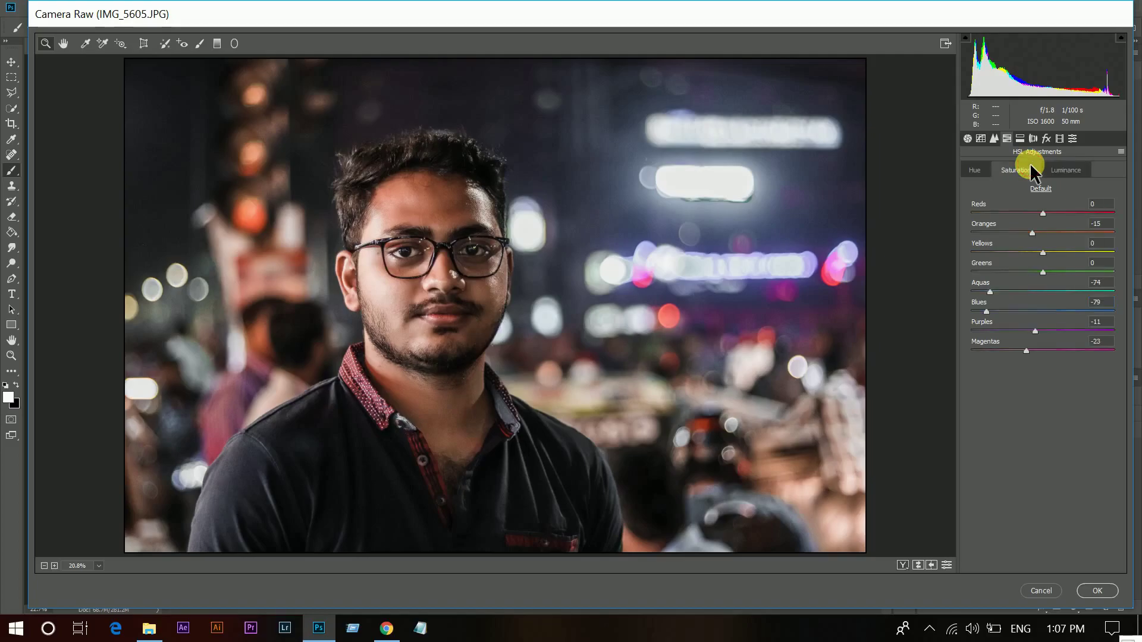
Step: Set the split toning highlights to hue 54 and saturation 5
click(983, 169)
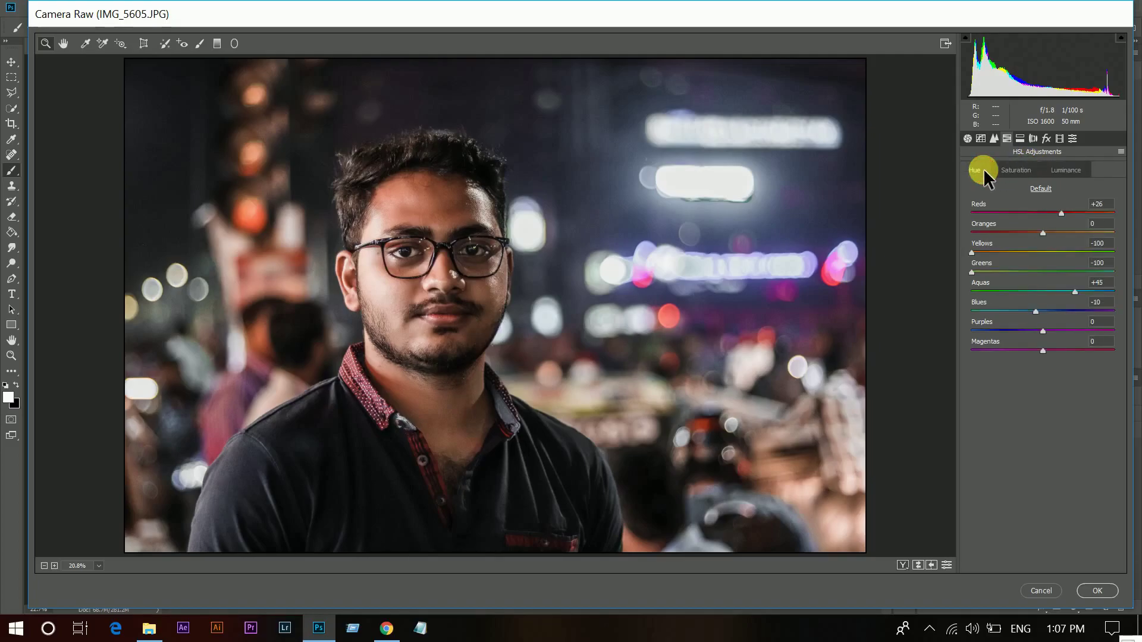
click(1020, 140)
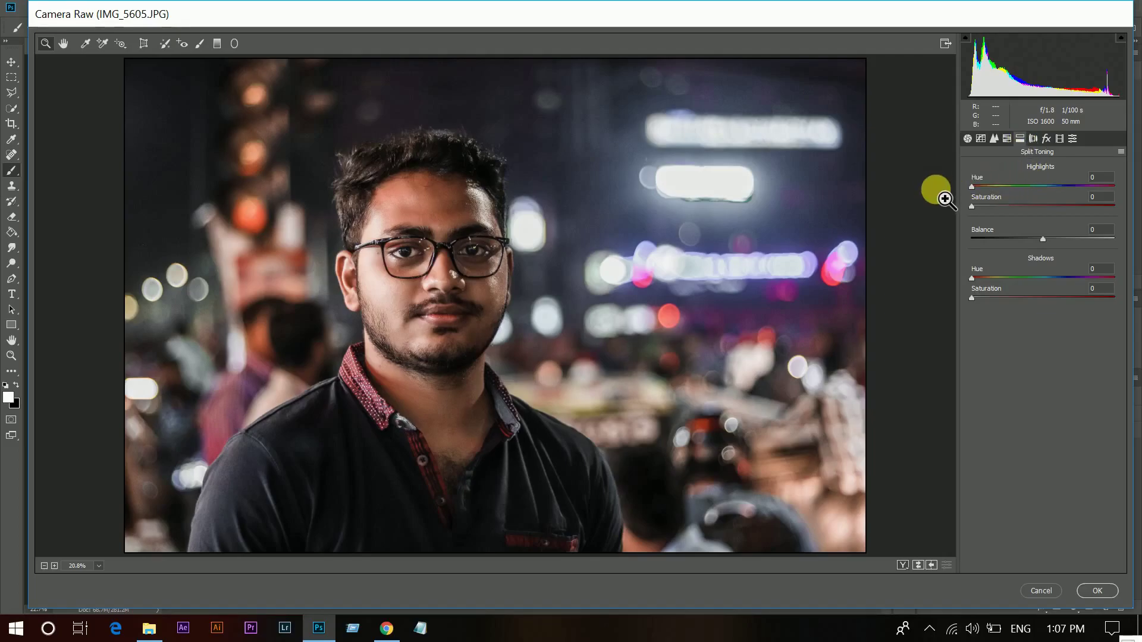
click(993, 186)
click(984, 206)
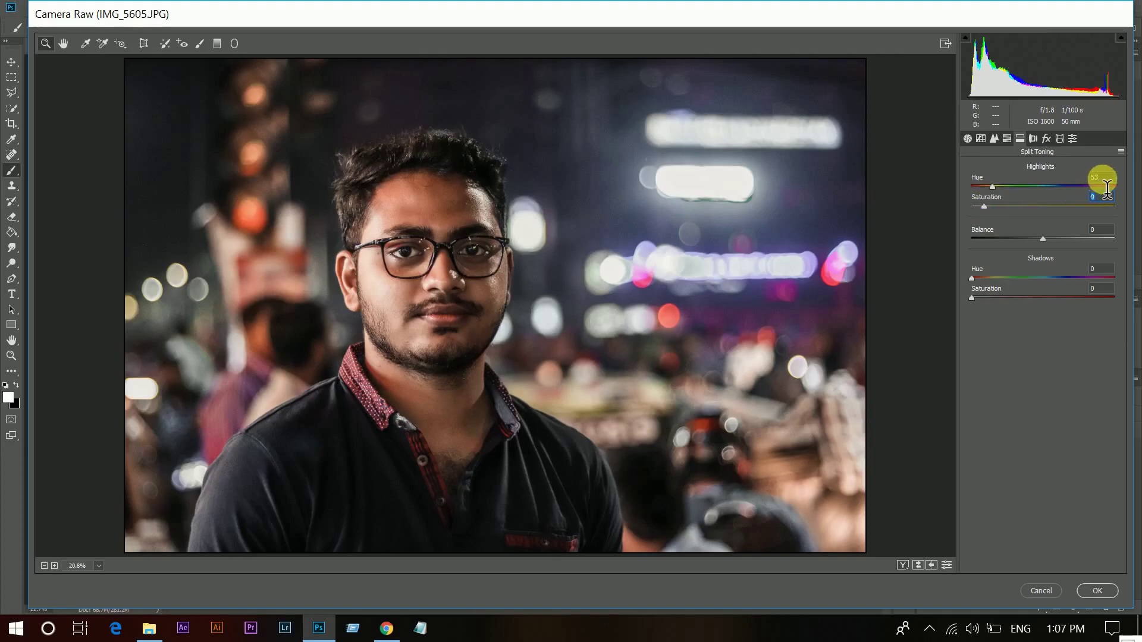
drag(1102, 179, 1067, 169)
mouse_move(985, 205)
mouse_down()
mouse_move(1084, 227)
mouse_move(986, 223)
mouse_up()
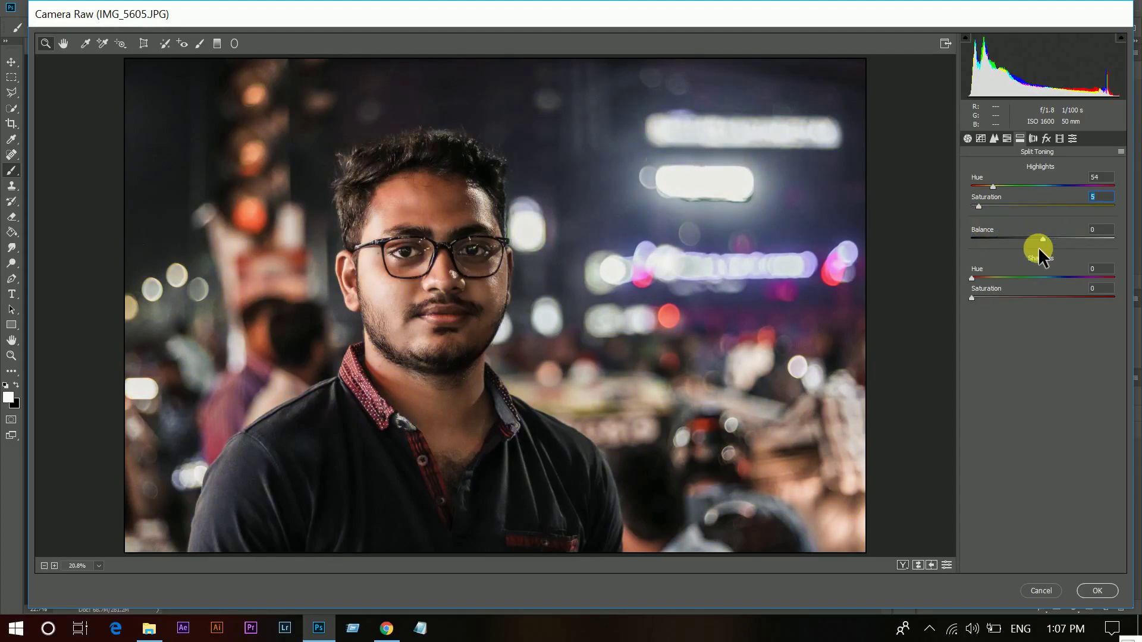
Step: Tint the split toning shadows blue with hue 215 and saturation 5
click(1054, 278)
click(1010, 297)
click(1065, 278)
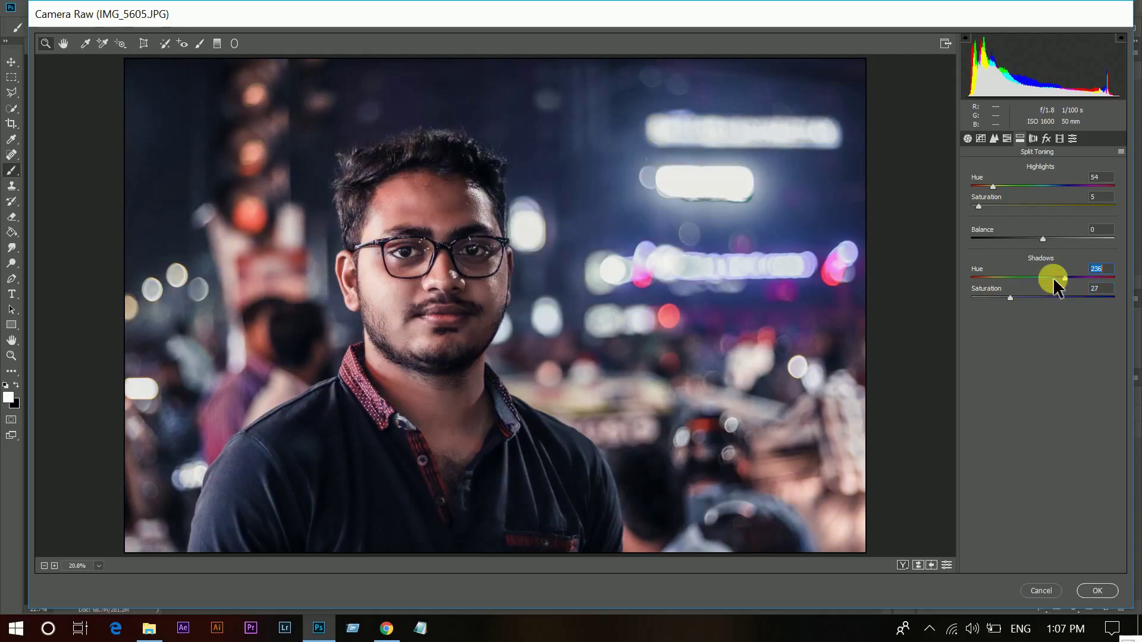
click(1053, 278)
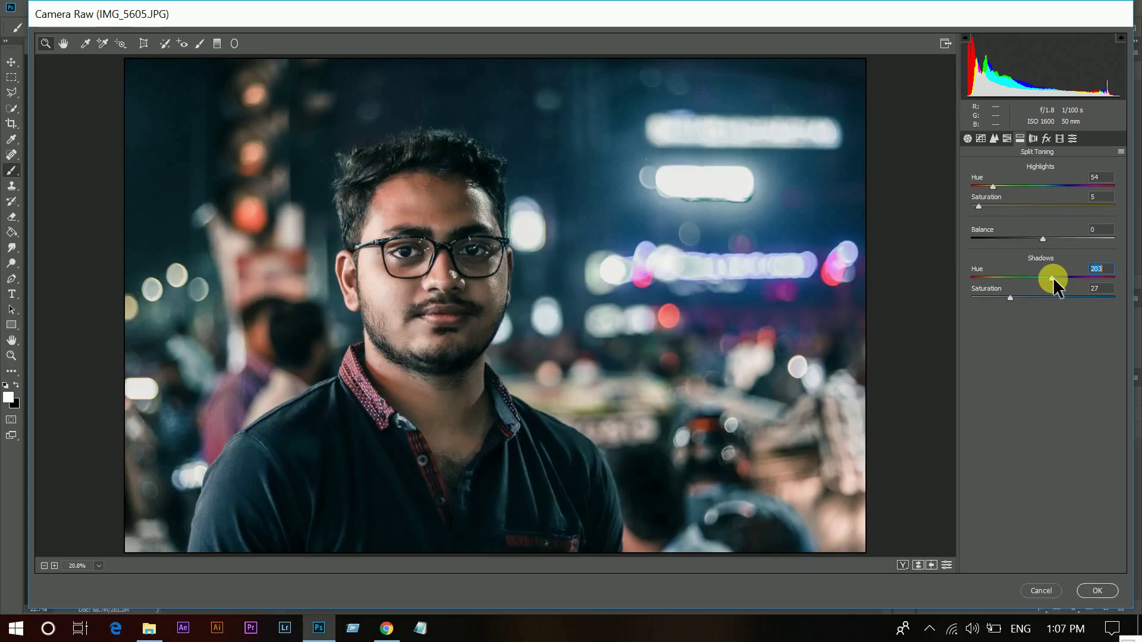
click(1056, 278)
click(1057, 277)
click(979, 296)
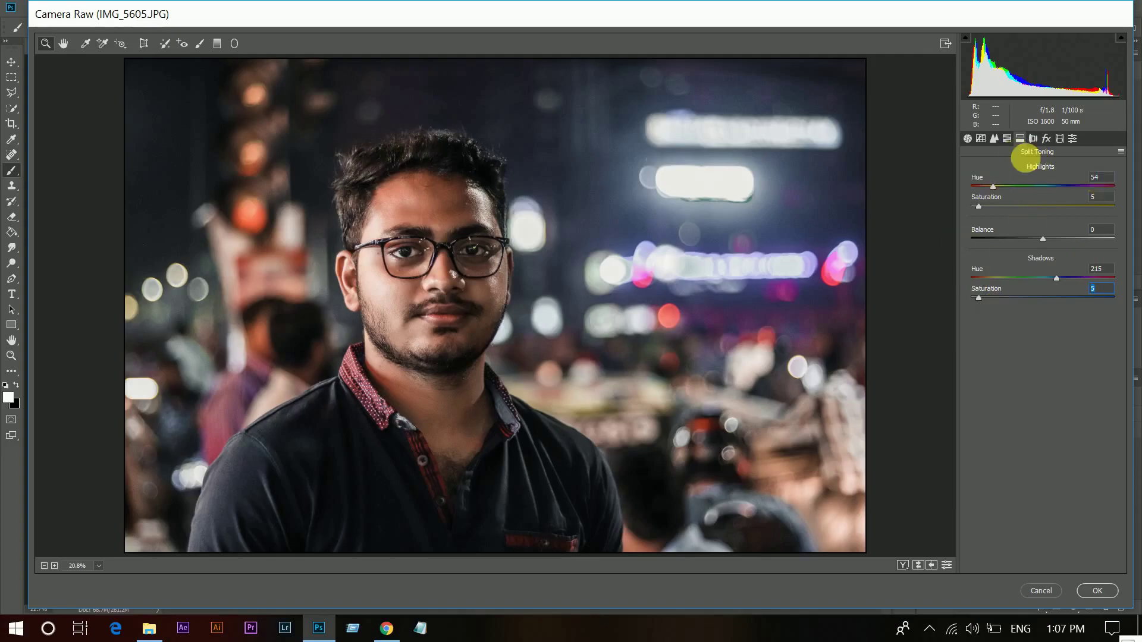
Step: Calibrate the Red Primary to hue +11 and saturation -8, the Green Primary saturation to -14, and the Blue Primary hue to -71
click(1062, 140)
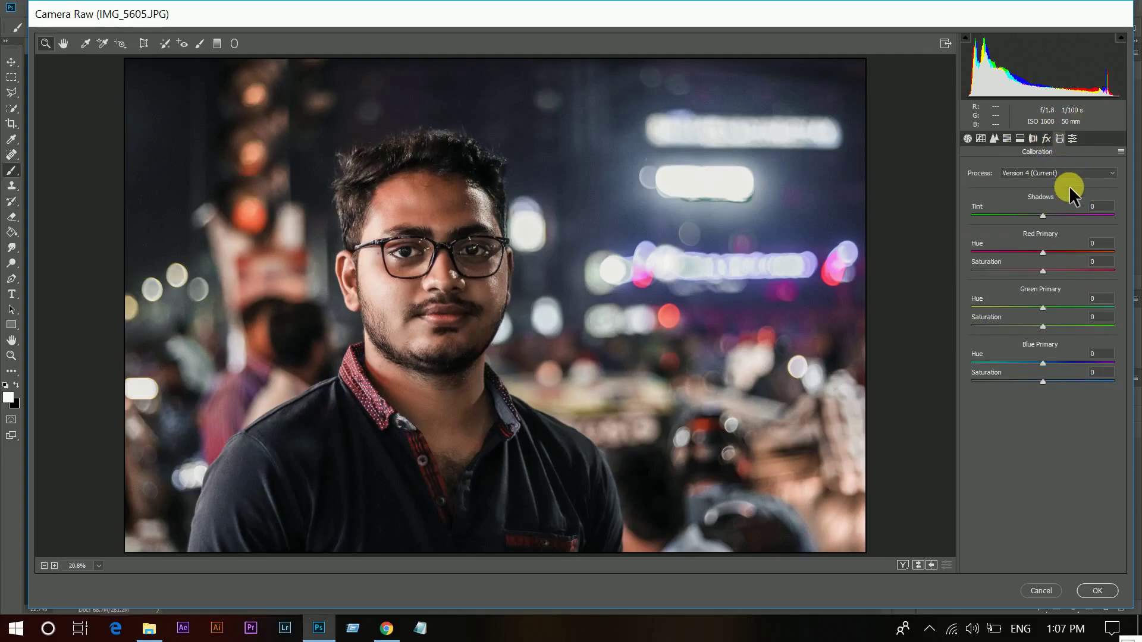
drag(1058, 256, 1054, 252)
drag(1033, 272, 1037, 271)
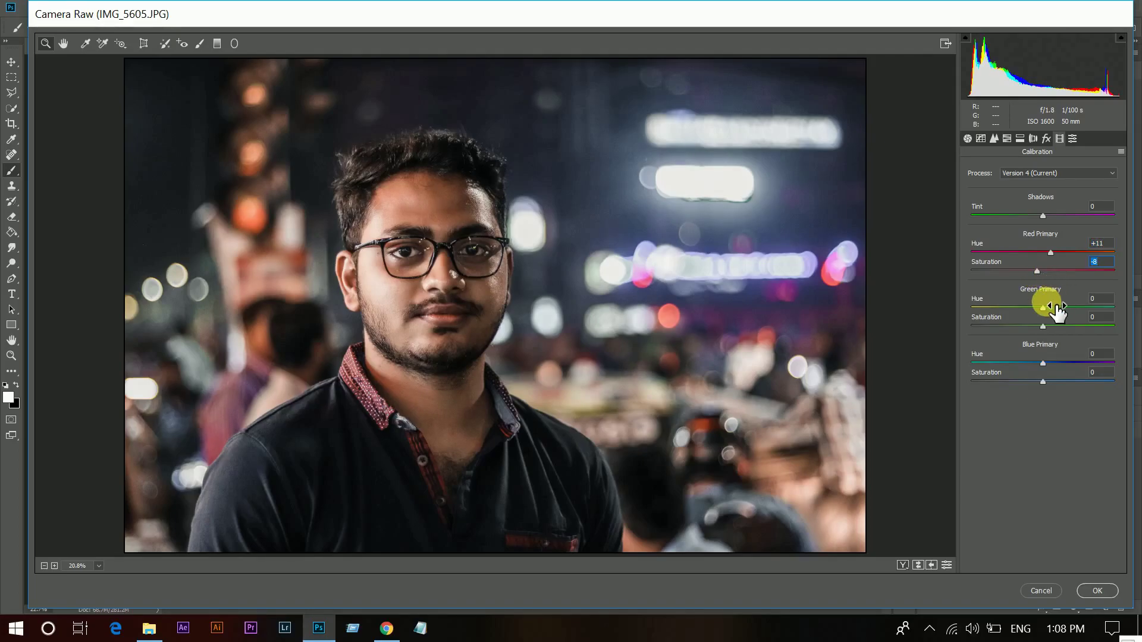
click(1028, 325)
drag(1033, 326, 992, 360)
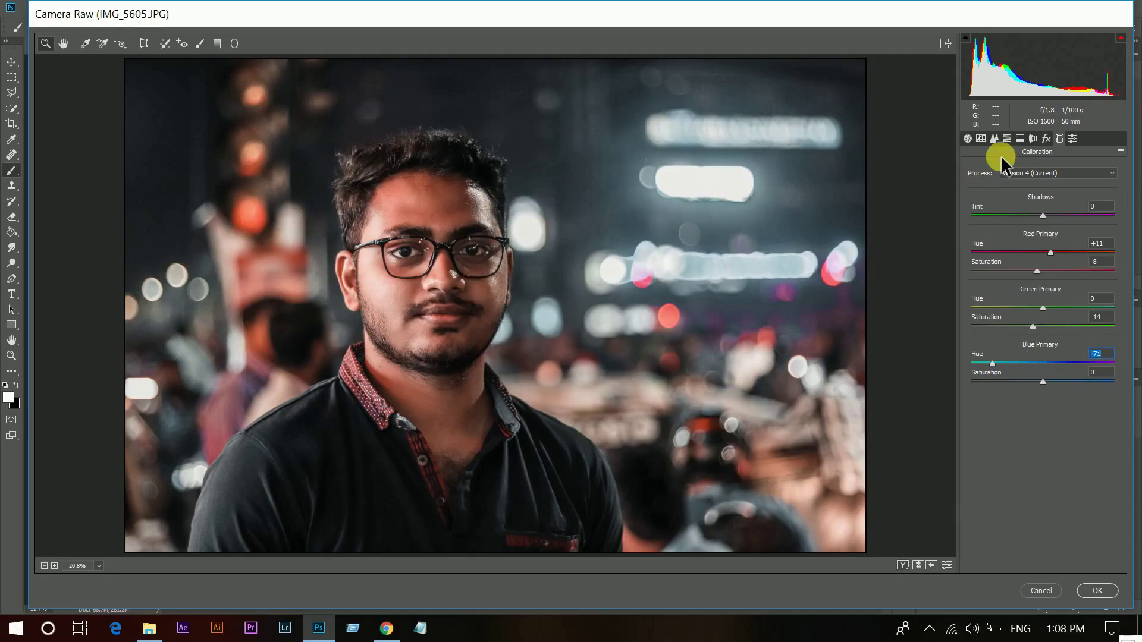
Step: Compare the portrait's before and after versions side by side up close, and apply the Camera Raw adjustments
click(966, 138)
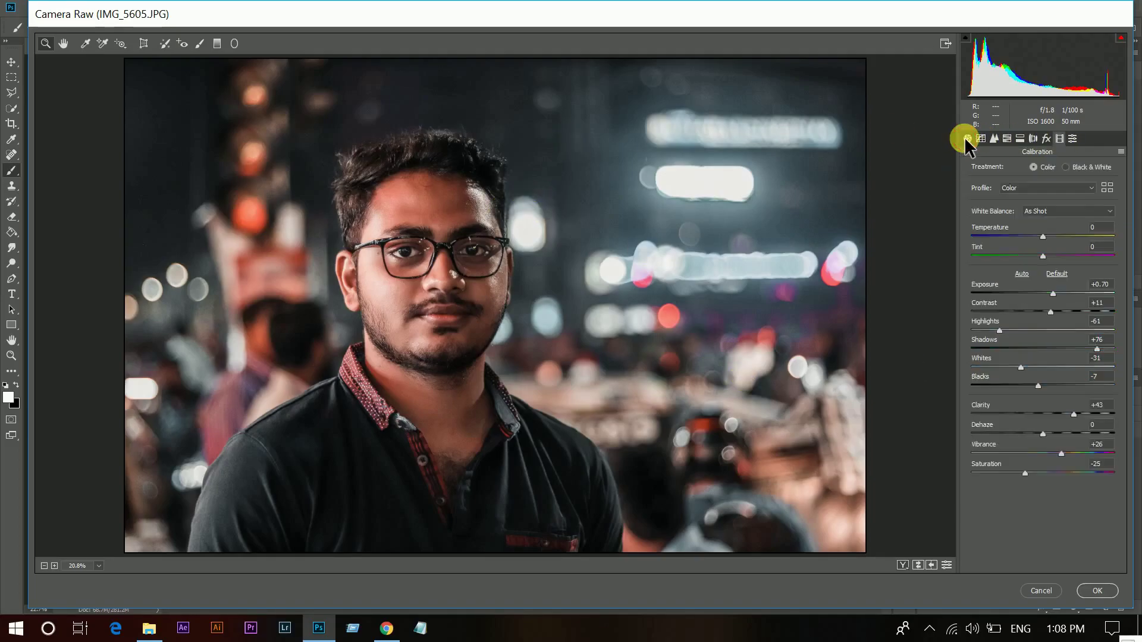
key(q)
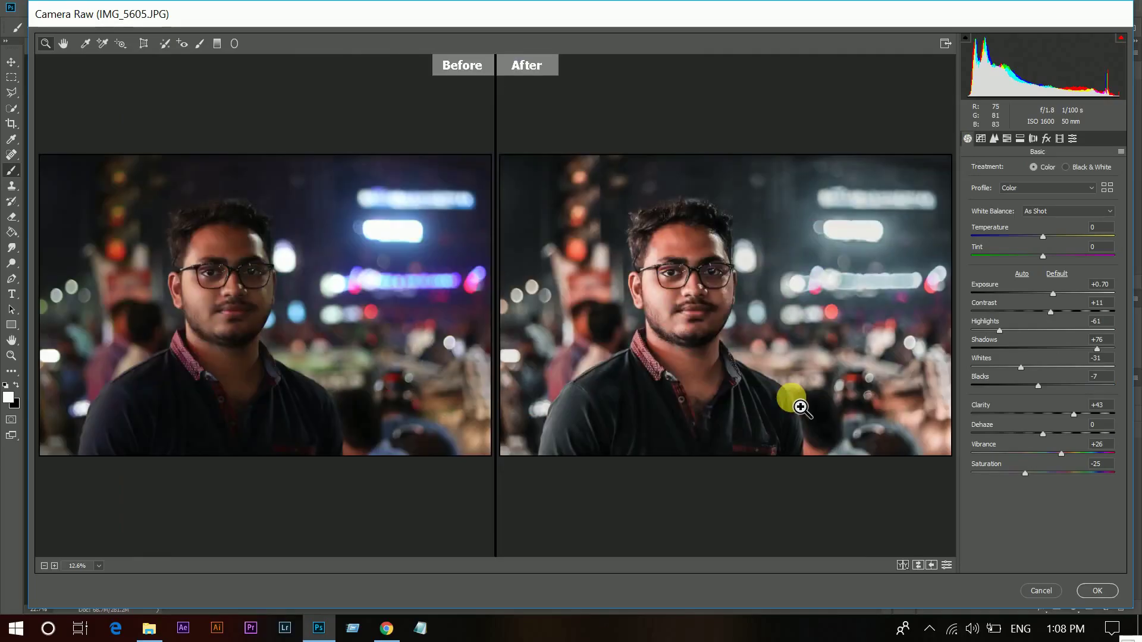
click(317, 351)
drag(448, 244, 874, 242)
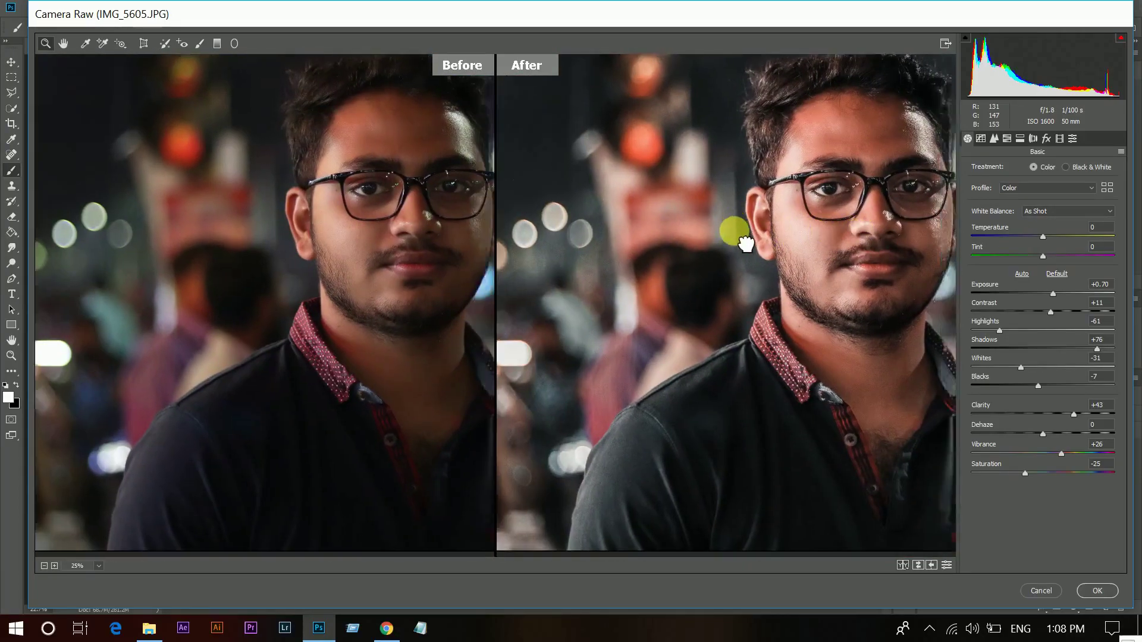
drag(746, 243, 543, 392)
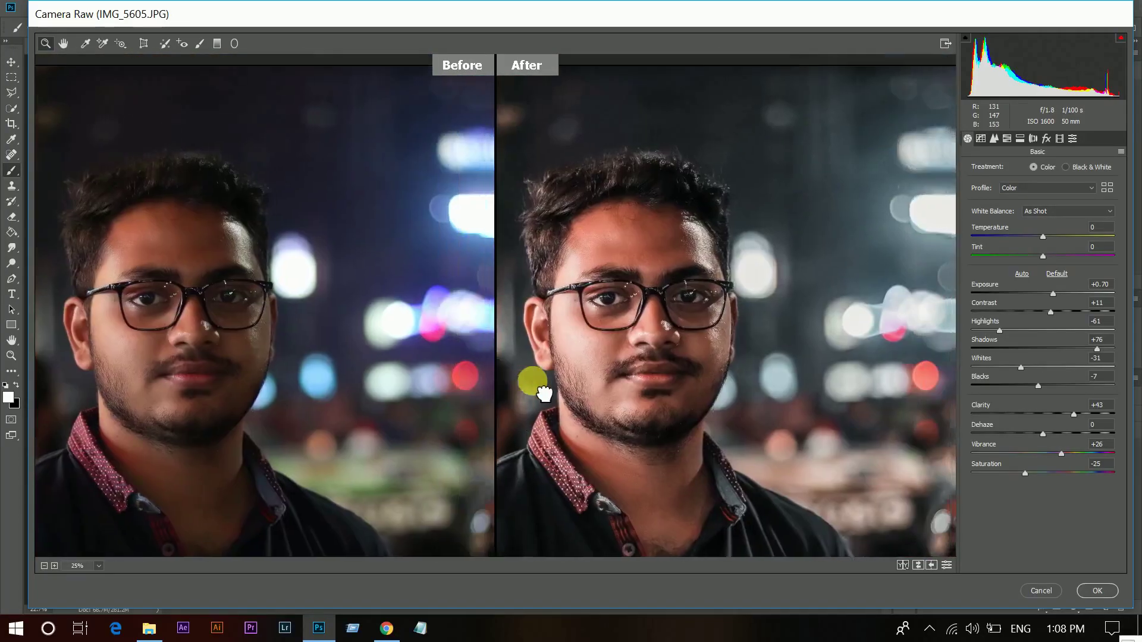
click(1102, 593)
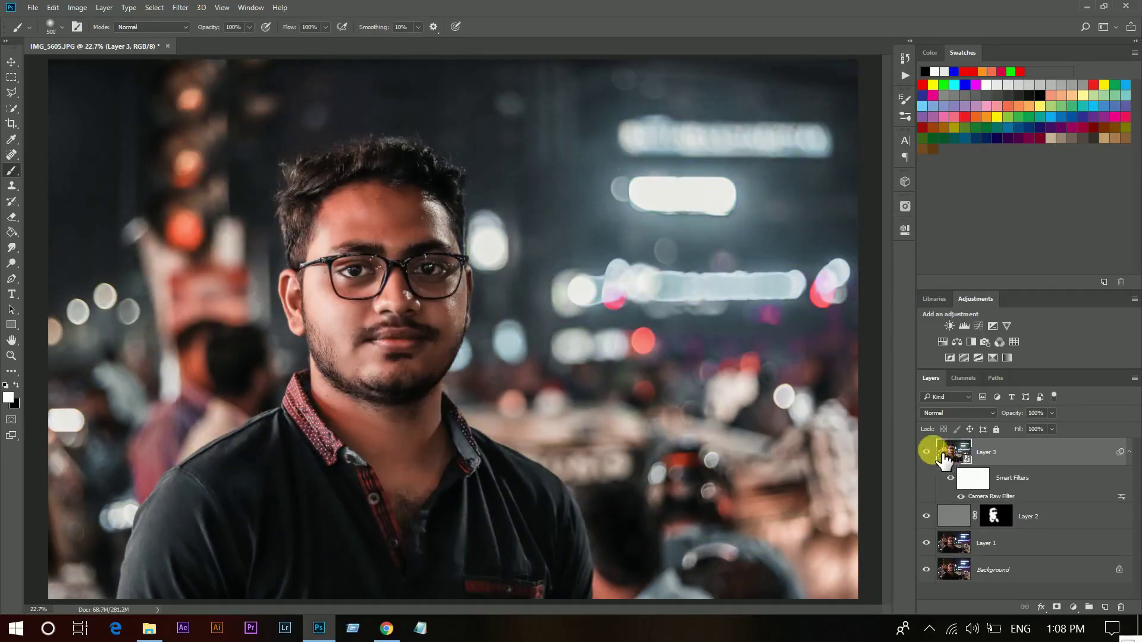
Step: Check the image with and without Layer 3, and group Layer 3, Layer 2 and Layer 1 above the background
click(929, 452)
click(927, 452)
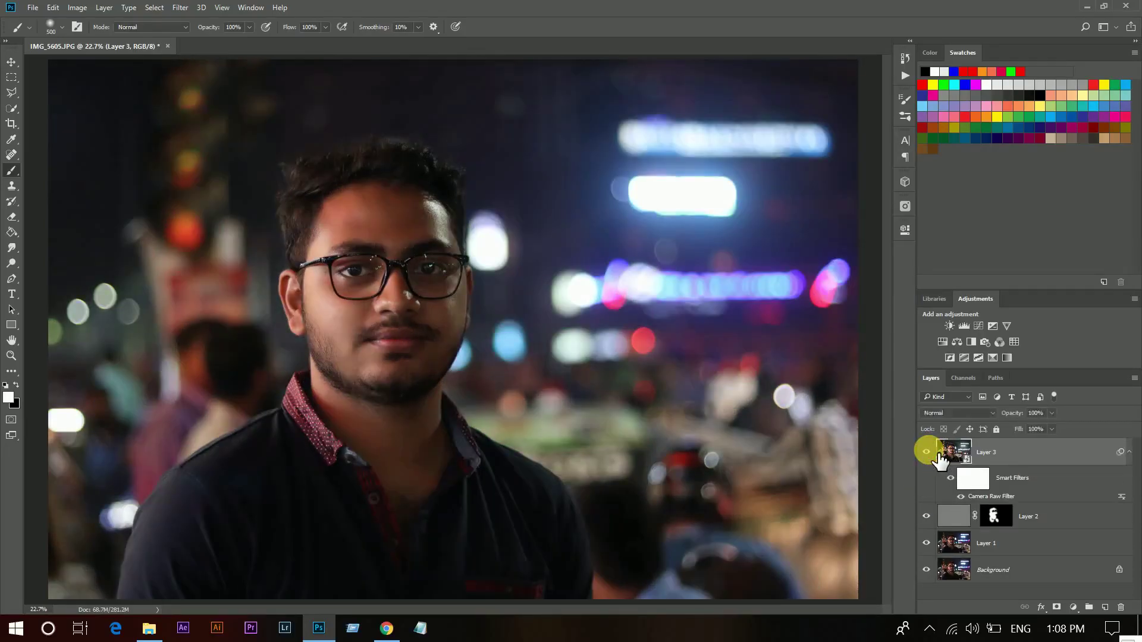
shift+click(1039, 542)
key(ctrl+g)
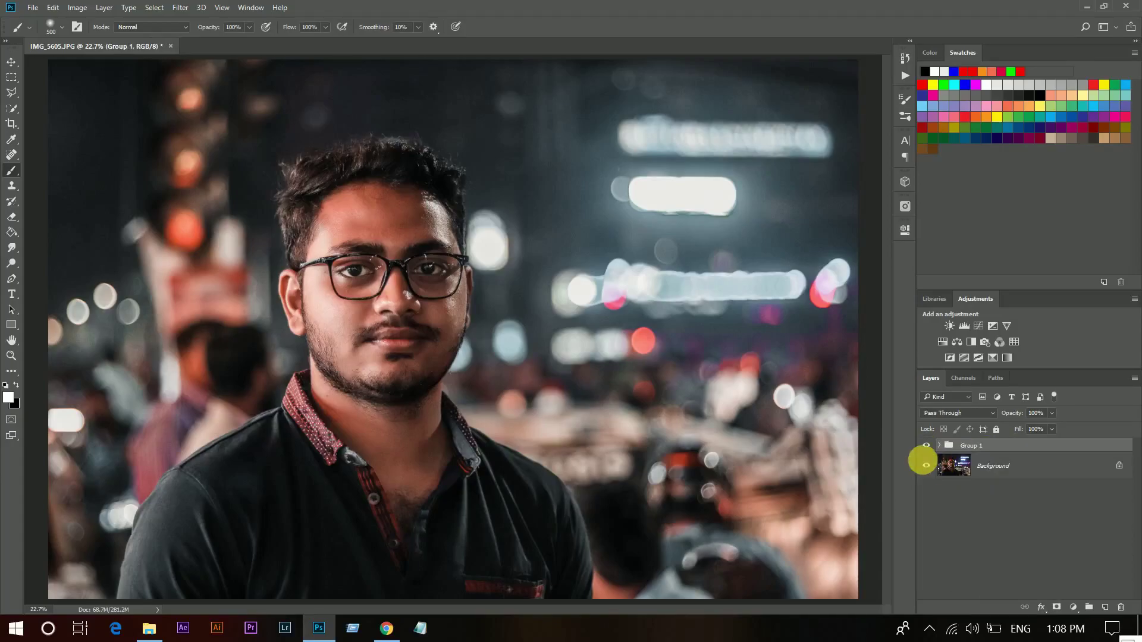
Step: Compare the retouched portrait with the original background by hiding and showing the layer group
click(926, 446)
click(926, 446)
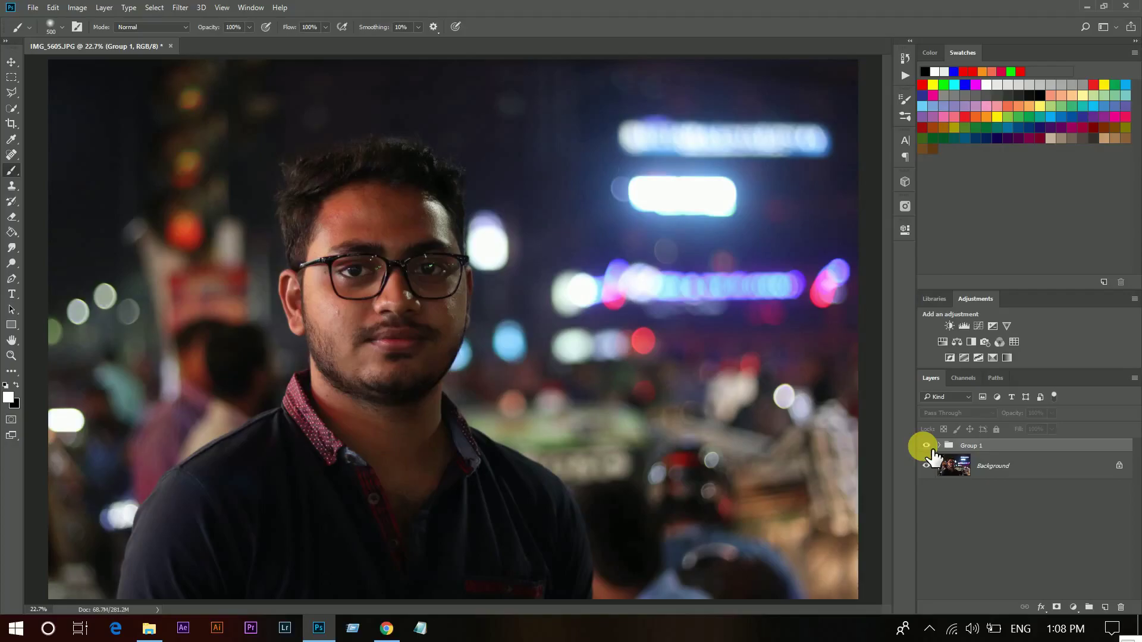
click(926, 446)
click(926, 446)
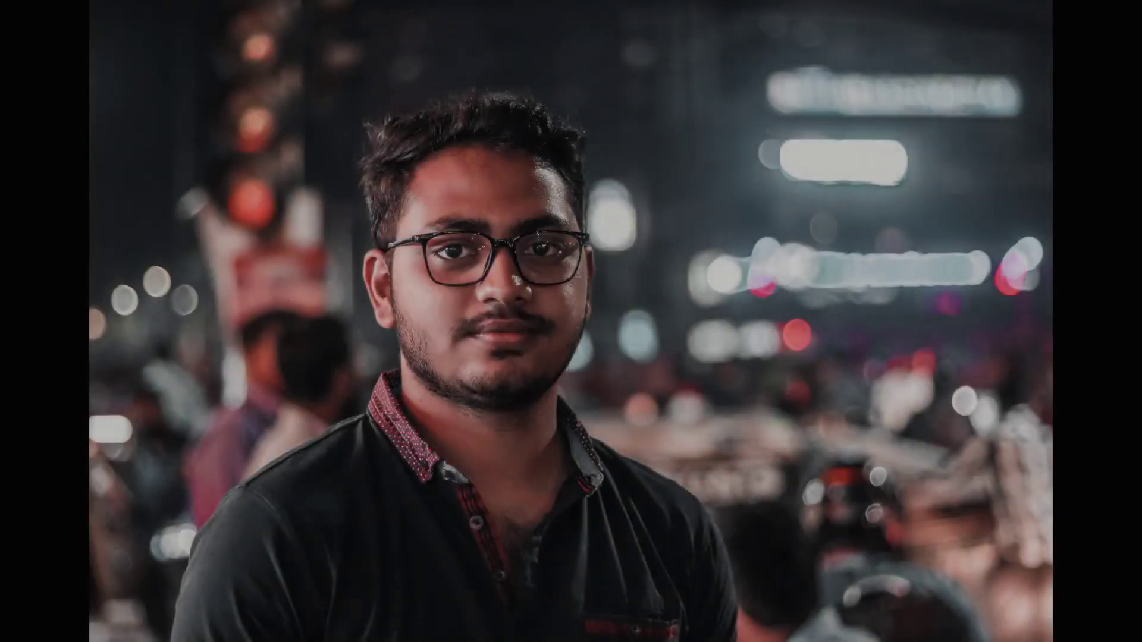